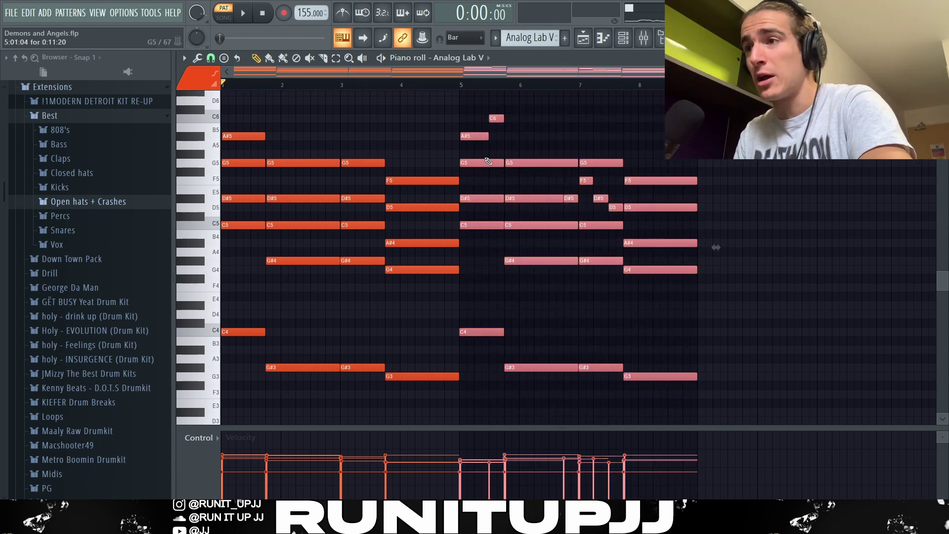
# - Highlight the varied melody notes in bars 5 to 7 of the Analog Lab V pattern, and clear the selection
pyautogui.moveTo(467, 109); pyautogui.dragTo(514, 148)
pyautogui.moveTo(564, 183); pyautogui.dragTo(614, 210)
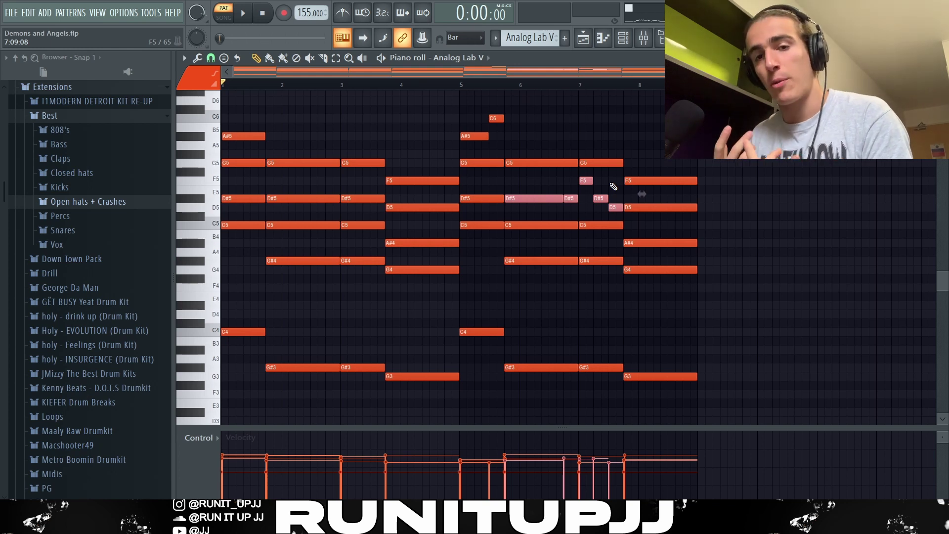
pyautogui.click(613, 186)
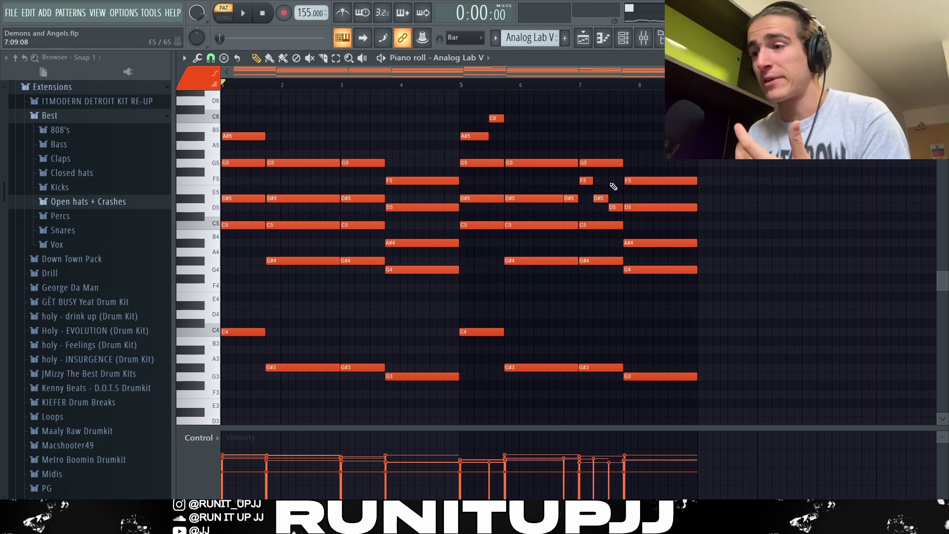
# - View the randomizer and strumizer settings for the Analog Lab V chords, closing each without applying it
pyautogui.hotkey('alt', 'r')
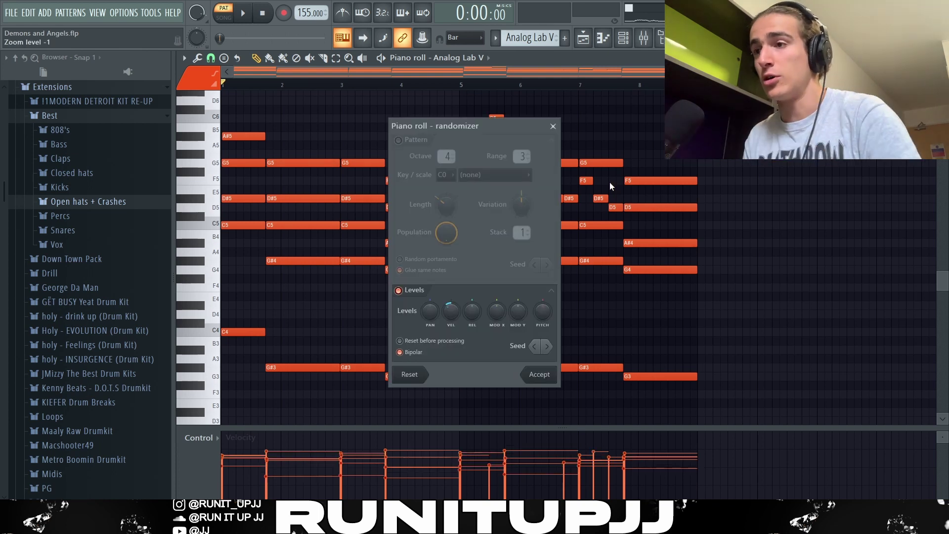
pyautogui.press('Escape')
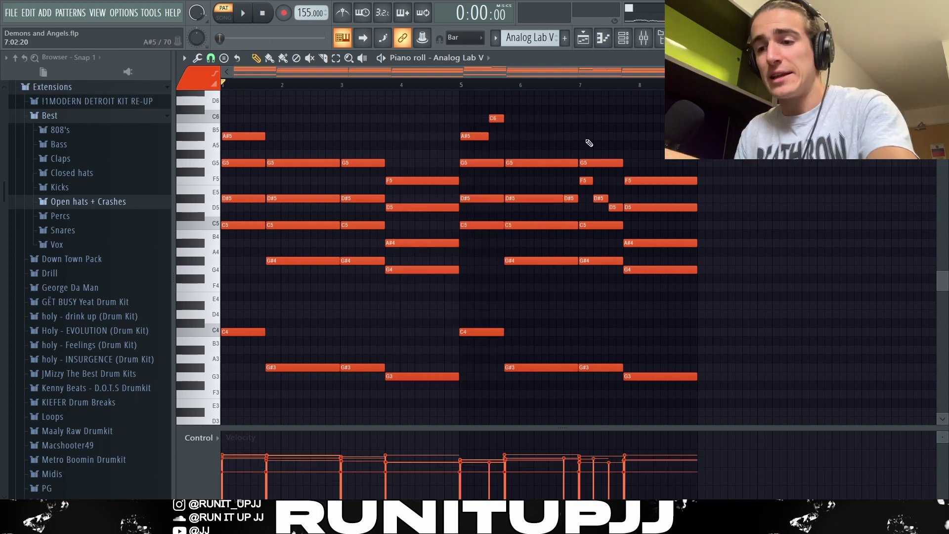
pyautogui.hotkey('alt', 's')
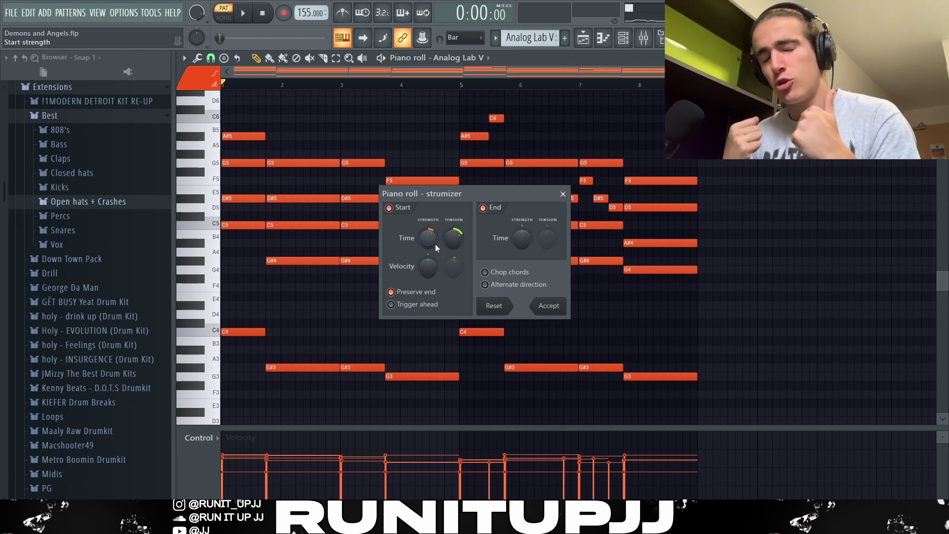
pyautogui.click(563, 194)
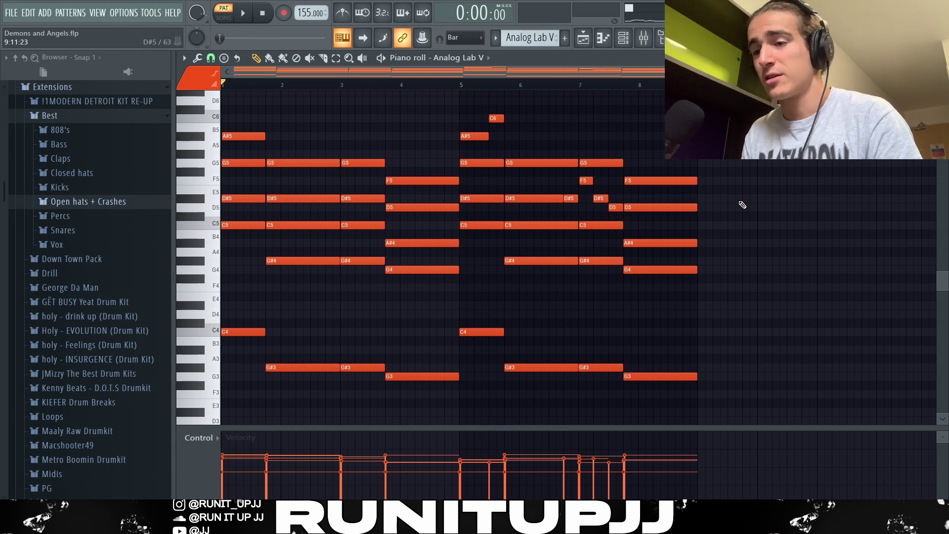
# - Play back the eight-bar Analog Lab V chord pattern and stop it near its end
pyautogui.press('space')
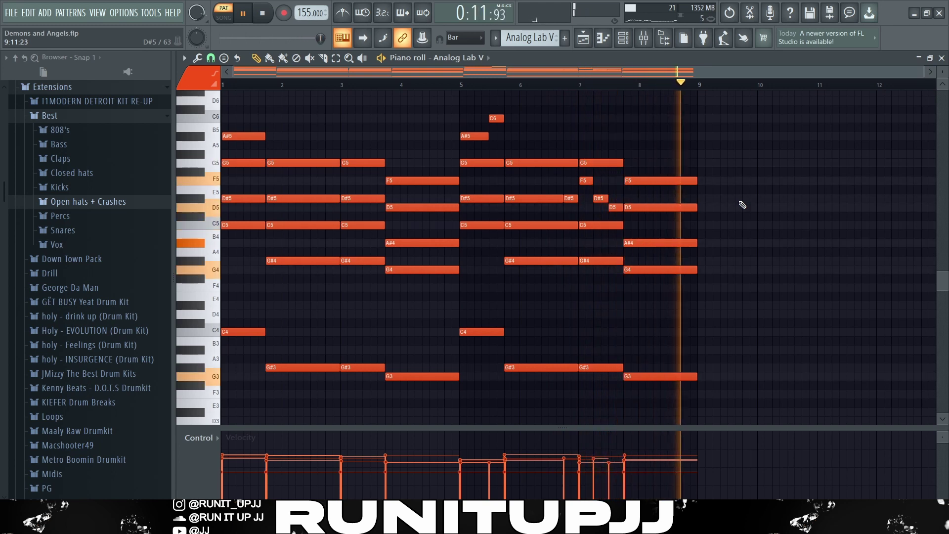
pyautogui.press('space')
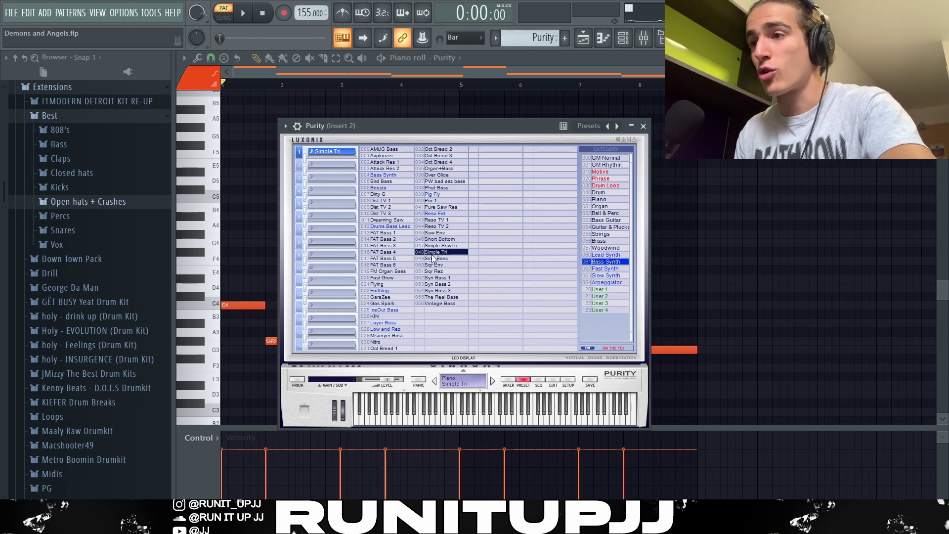
# - Close the Purity instrument, highlight all its bass notes, clear the selection, and play the bass pattern back
pyautogui.press('Escape')
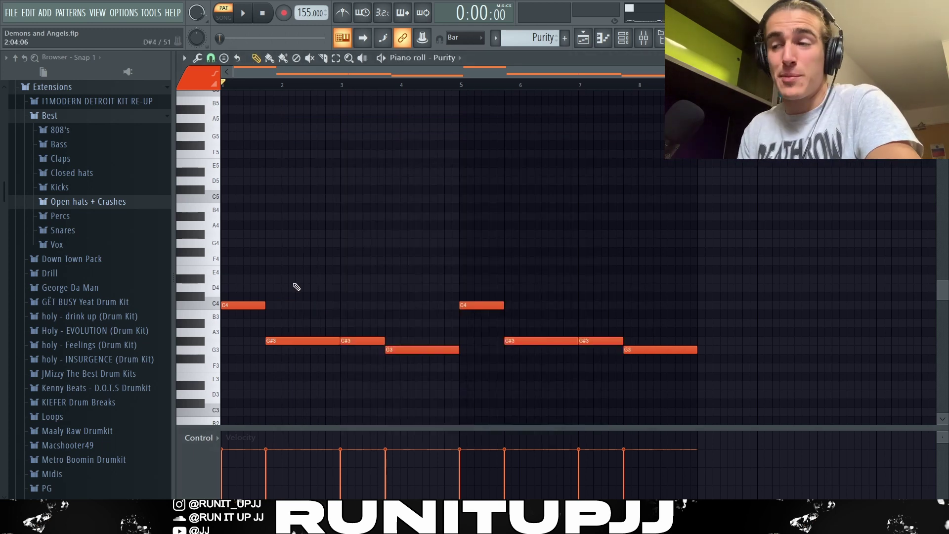
pyautogui.moveTo(245, 247); pyautogui.dragTo(774, 390)
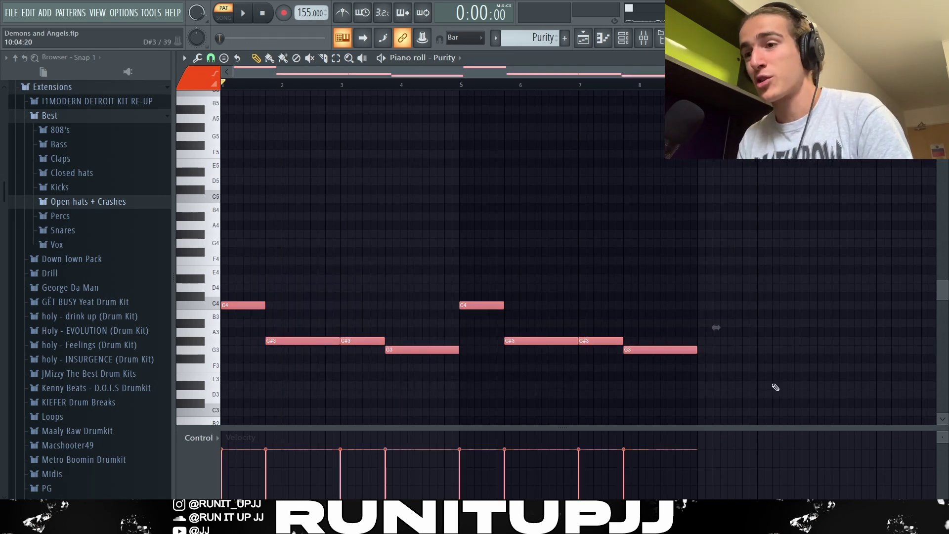
pyautogui.click(775, 388)
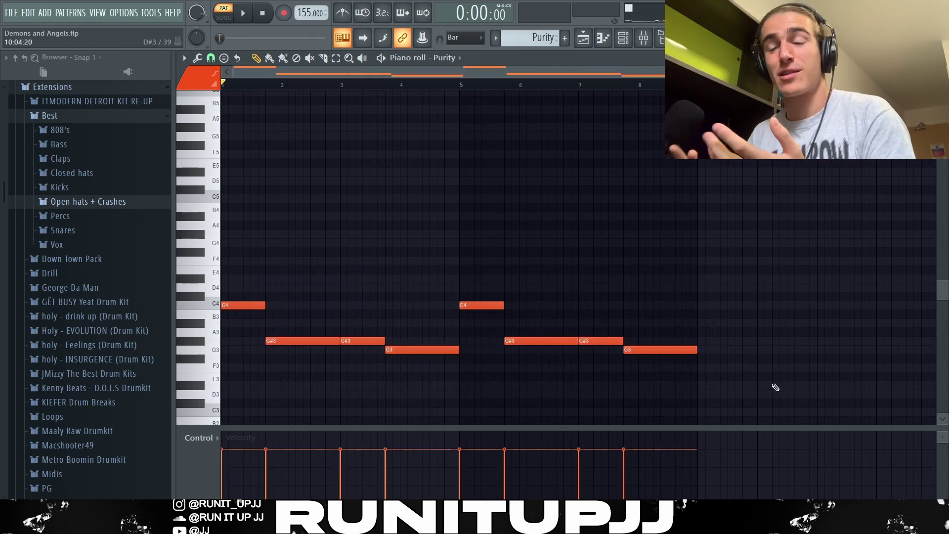
pyautogui.press('space')
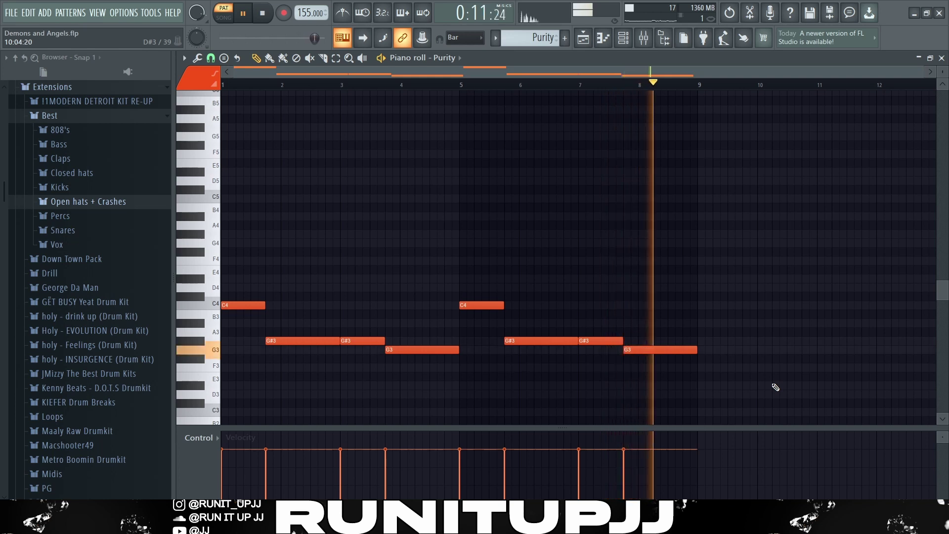
pyautogui.press('space')
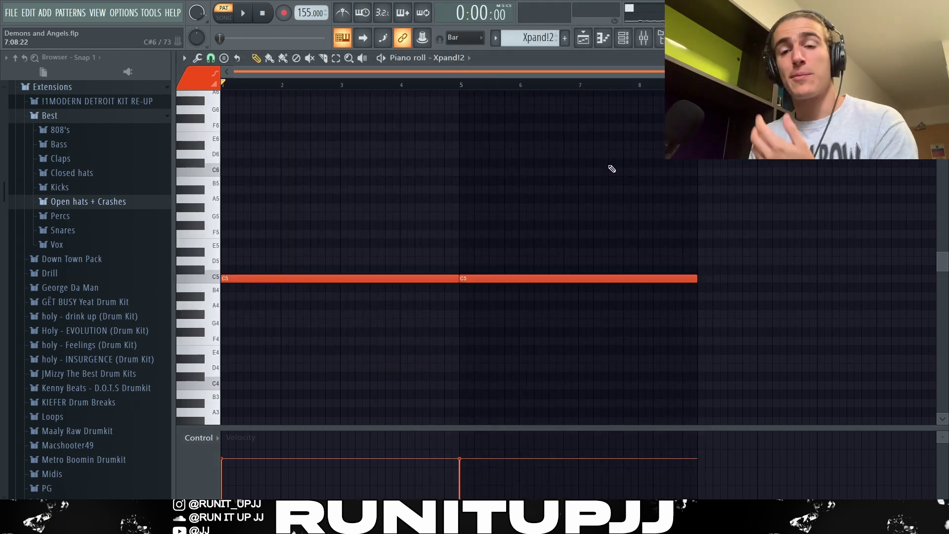
# - Highlight the first long C5 note in the Xpand!2 pattern, clear the selection, and play the pattern back
pyautogui.moveTo(395, 240); pyautogui.dragTo(386, 280)
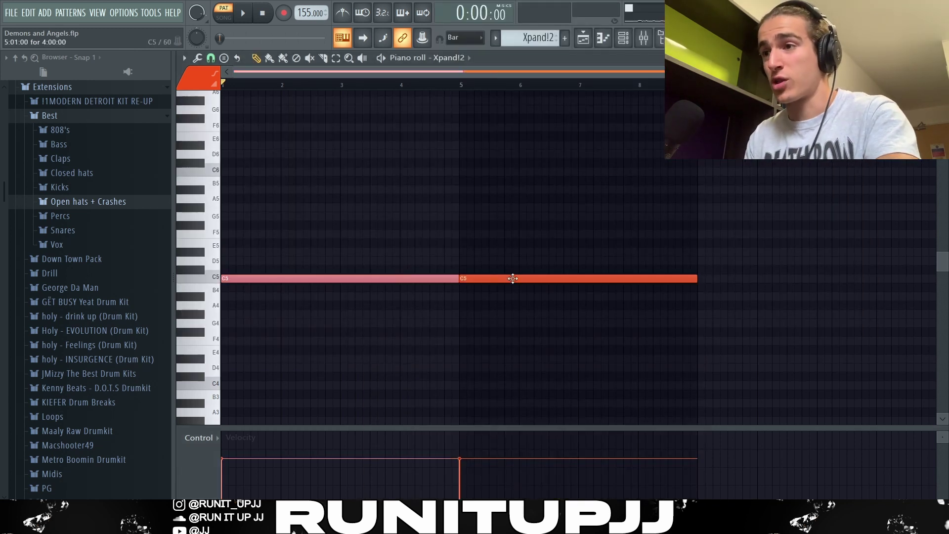
pyautogui.hotkey('ctrl', 'a')
pyautogui.hotkey('ctrl', 'd')
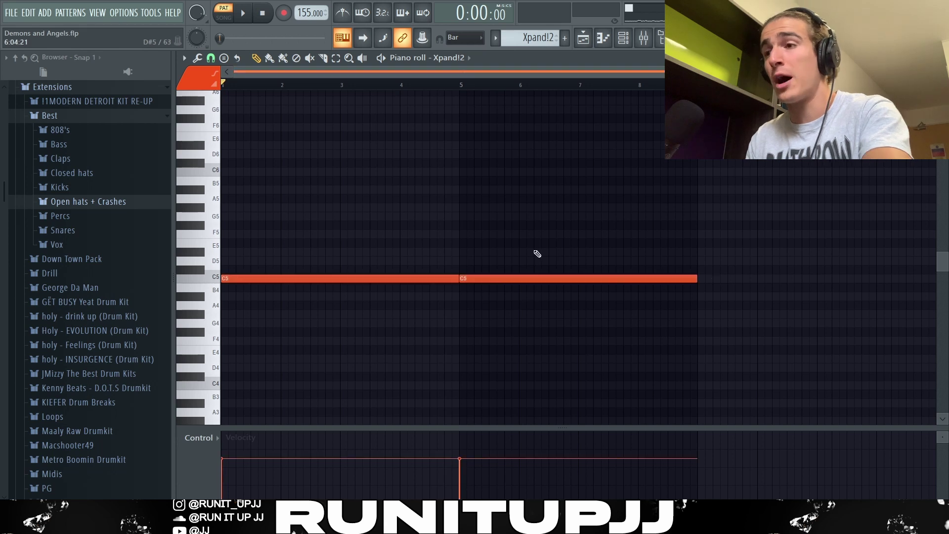
pyautogui.press('space')
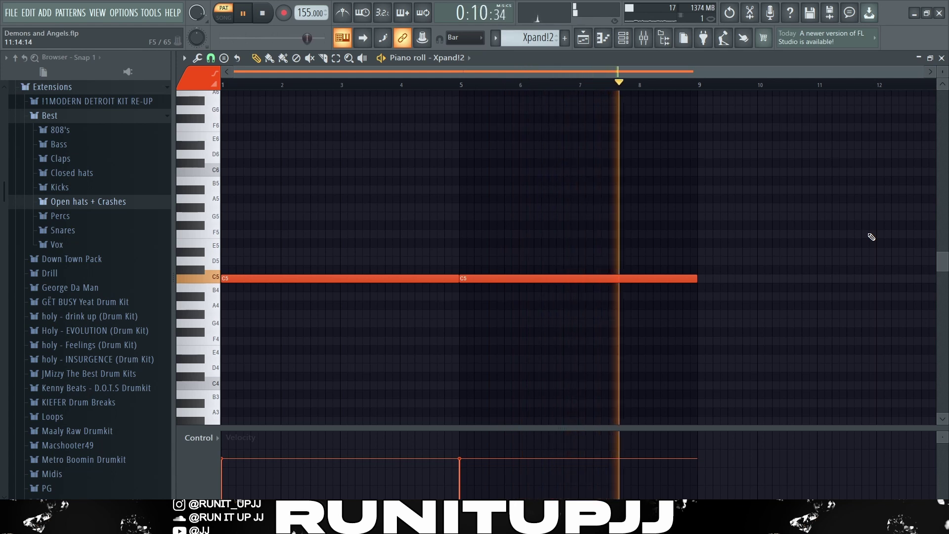
pyautogui.press('space')
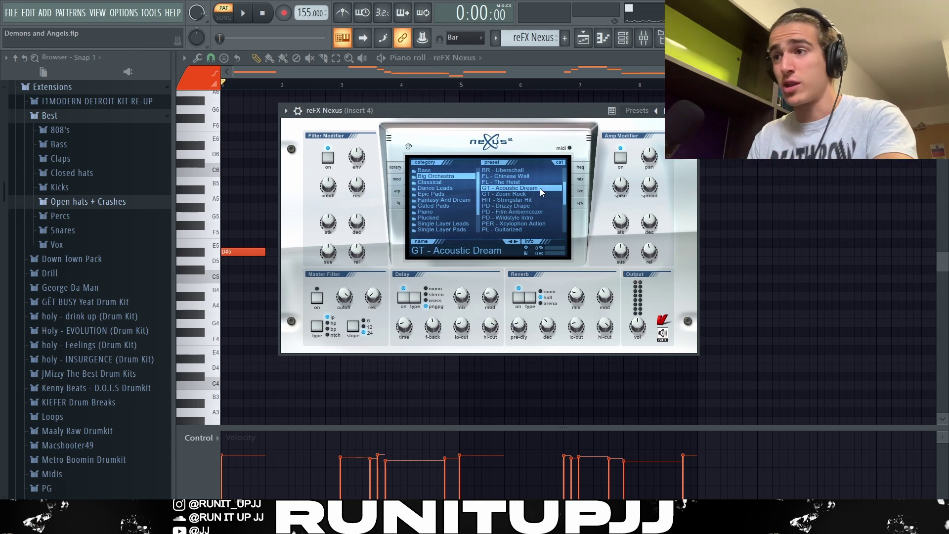
# - Close the reFX Nexus instrument and highlight its melody notes phrase by phrase across bars 1 to 8, clearing the selection at the end
pyautogui.click(231, 191)
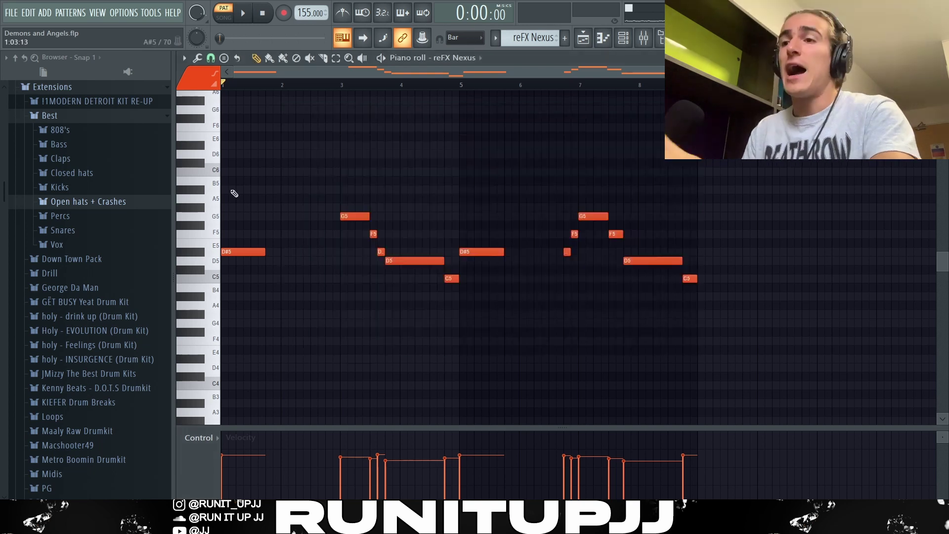
pyautogui.moveTo(241, 232); pyautogui.dragTo(284, 295)
pyautogui.moveTo(343, 195); pyautogui.dragTo(390, 264)
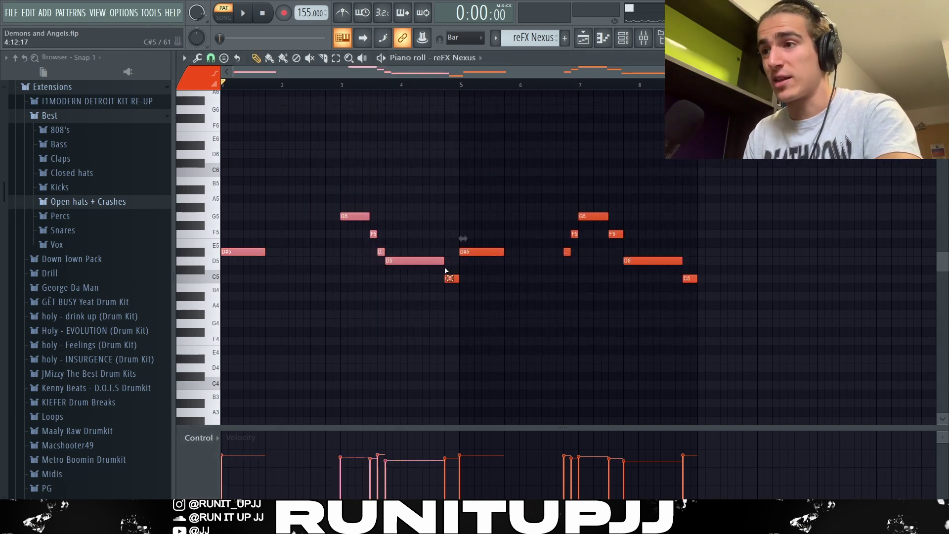
pyautogui.keyDown('ctrl'); pyautogui.keyDown('shift'); pyautogui.click(451, 278); pyautogui.keyUp('shift'); pyautogui.keyUp('ctrl')
pyautogui.keyDown('ctrl'); pyautogui.keyDown('shift'); pyautogui.click(479, 252); pyautogui.keyUp('shift'); pyautogui.keyUp('ctrl')
pyautogui.moveTo(551, 196); pyautogui.dragTo(691, 291)
pyautogui.keyDown('ctrl'); pyautogui.click(591, 313); pyautogui.keyUp('ctrl')
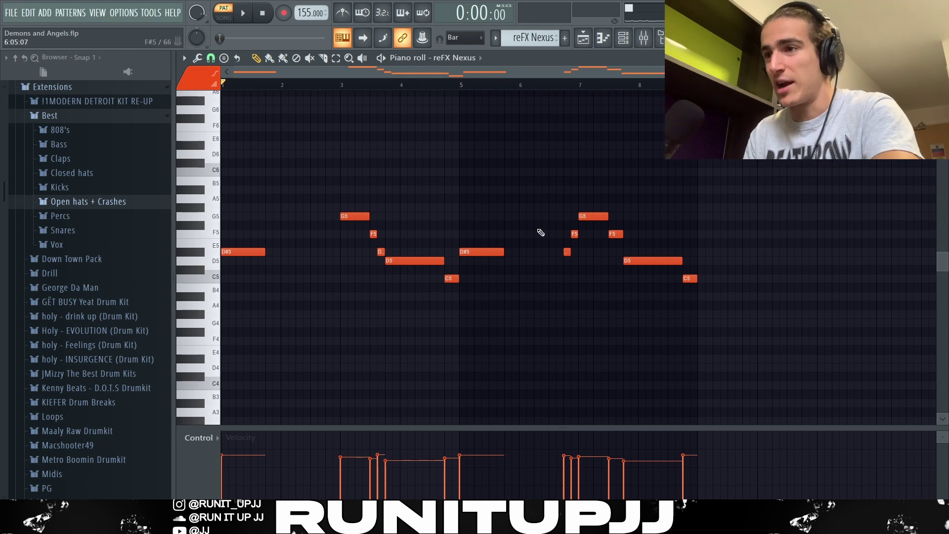
# - Compare the ending notes and D#5 notes in both halves of the reFX Nexus melody by highlighting them, and clear the selection
pyautogui.moveTo(529, 187); pyautogui.dragTo(620, 292)
pyautogui.keyDown('ctrl'); pyautogui.click(639, 311); pyautogui.keyUp('ctrl')
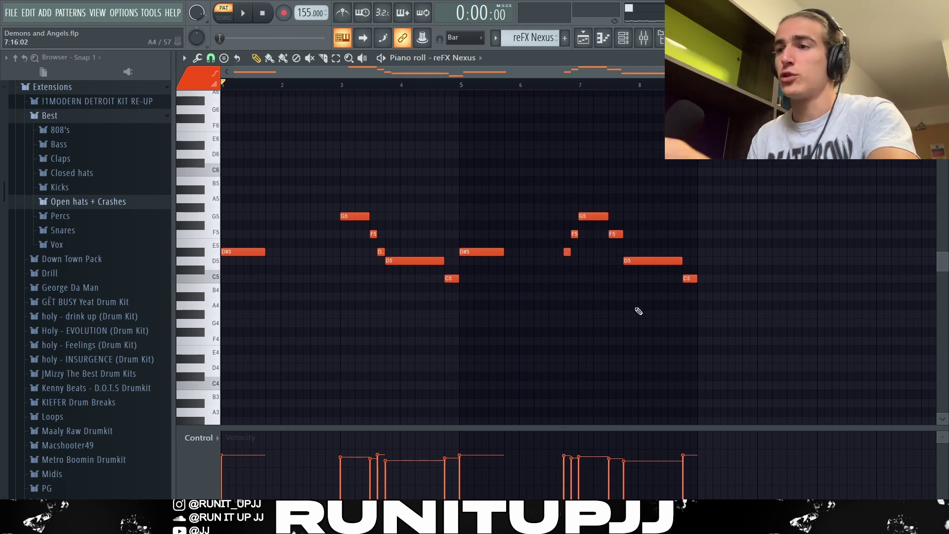
pyautogui.moveTo(643, 300); pyautogui.dragTo(715, 257)
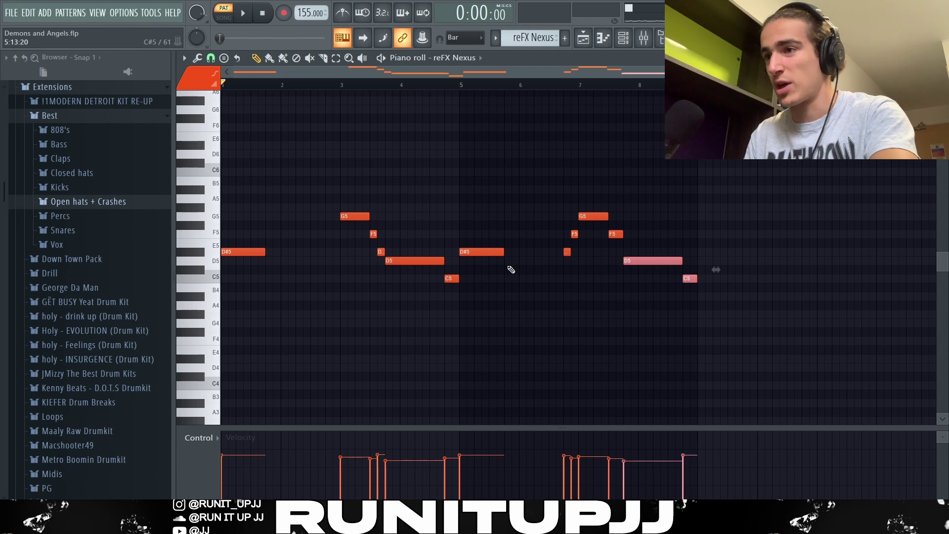
pyautogui.keyDown('ctrl'); pyautogui.keyDown('shift'); pyautogui.click(498, 253); pyautogui.keyUp('shift'); pyautogui.keyUp('ctrl')
pyautogui.moveTo(416, 252); pyautogui.dragTo(477, 316)
pyautogui.keyDown('ctrl'); pyautogui.keyDown('shift'); pyautogui.click(261, 252); pyautogui.keyUp('shift'); pyautogui.keyUp('ctrl')
pyautogui.keyDown('ctrl'); pyautogui.click(380, 302); pyautogui.keyUp('ctrl')
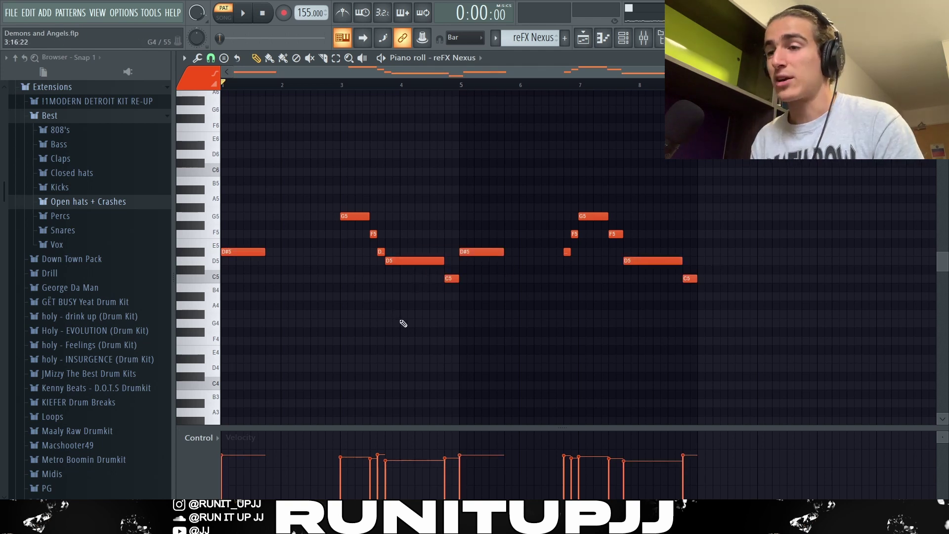
# - View the randomizer levels for the reFX Nexus melody without applying them, and play the melody back
pyautogui.hotkey('alt', 'r')
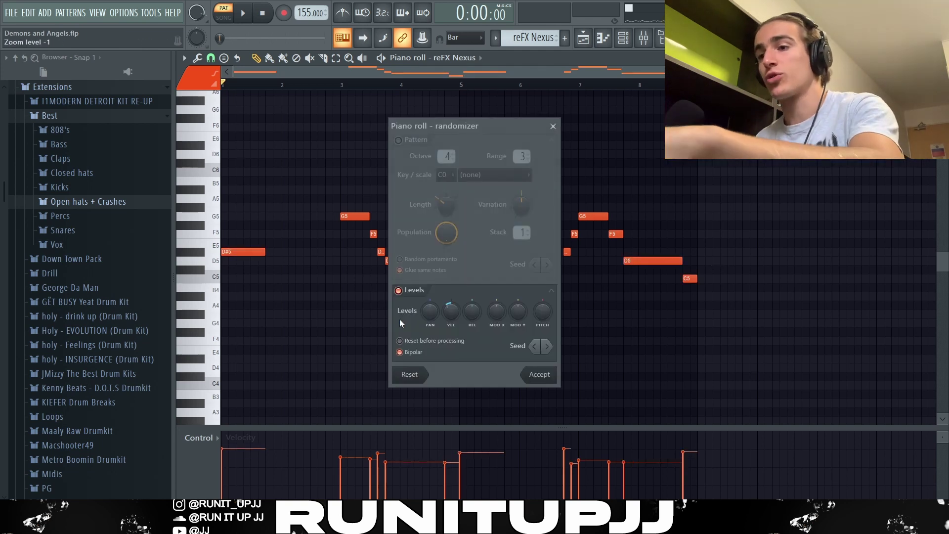
pyautogui.press('Escape')
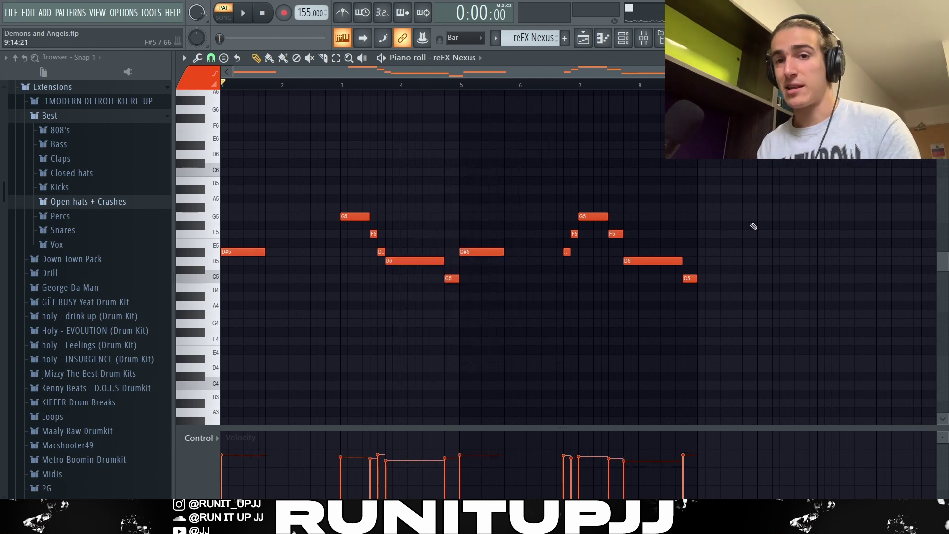
pyautogui.press('space')
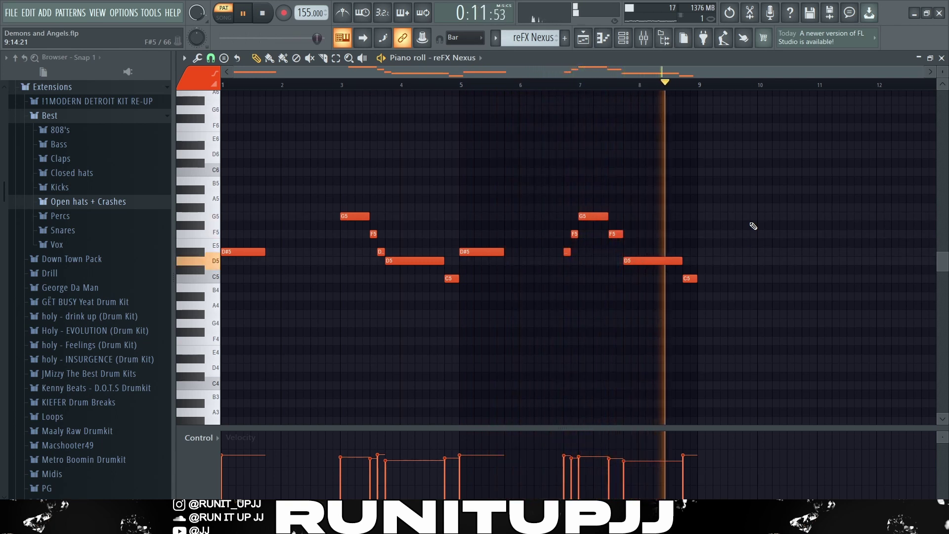
pyautogui.press('space')
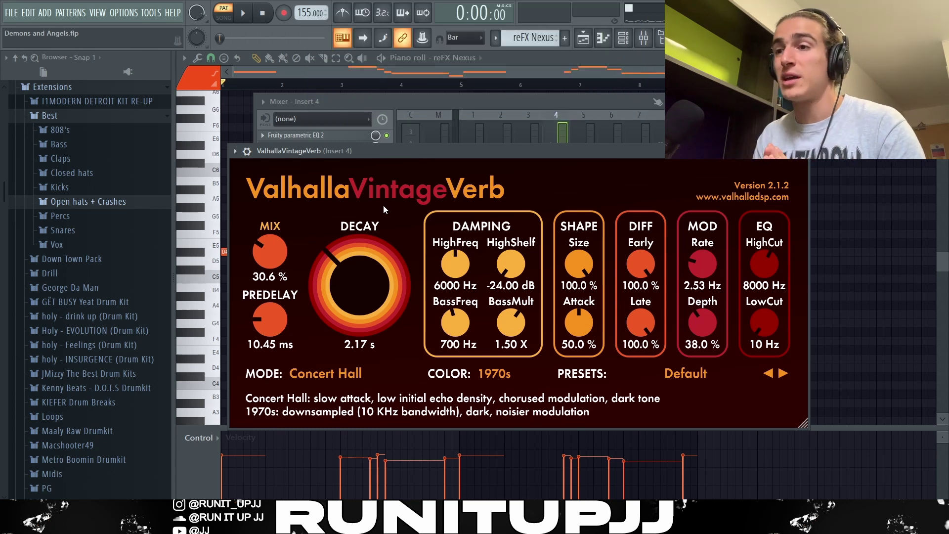
# - Close the ValhallaVintageVerb reverb, highlight the lower-octave LABS notes in bars 1 to 4, clear the selection, and play the pattern
pyautogui.press('Escape')
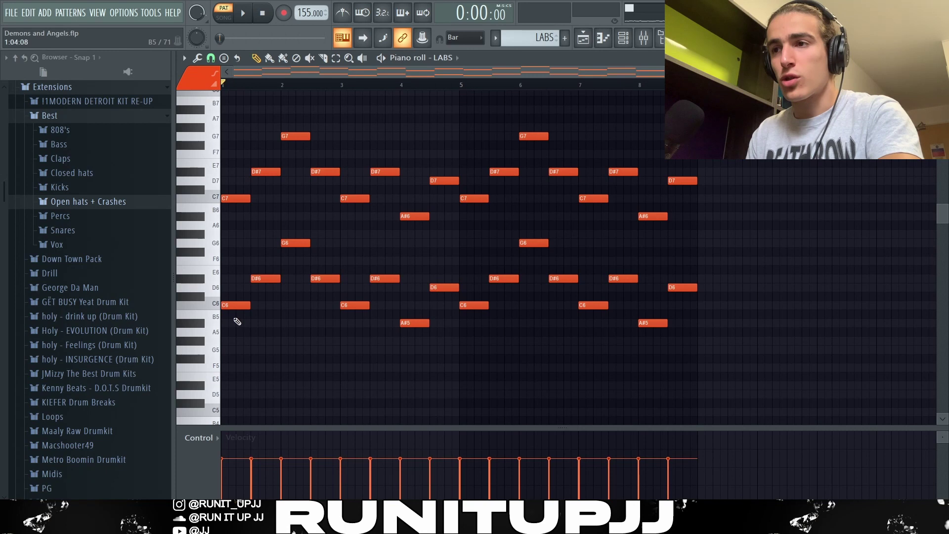
pyautogui.moveTo(237, 319); pyautogui.dragTo(314, 221)
pyautogui.keyDown('ctrl'); pyautogui.click(313, 306); pyautogui.keyUp('ctrl')
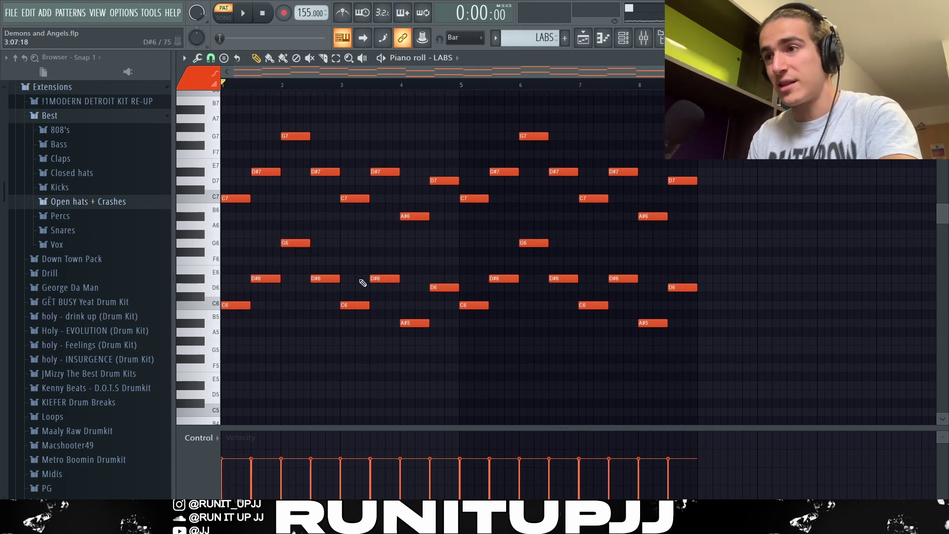
pyautogui.moveTo(457, 345); pyautogui.dragTo(111, 236)
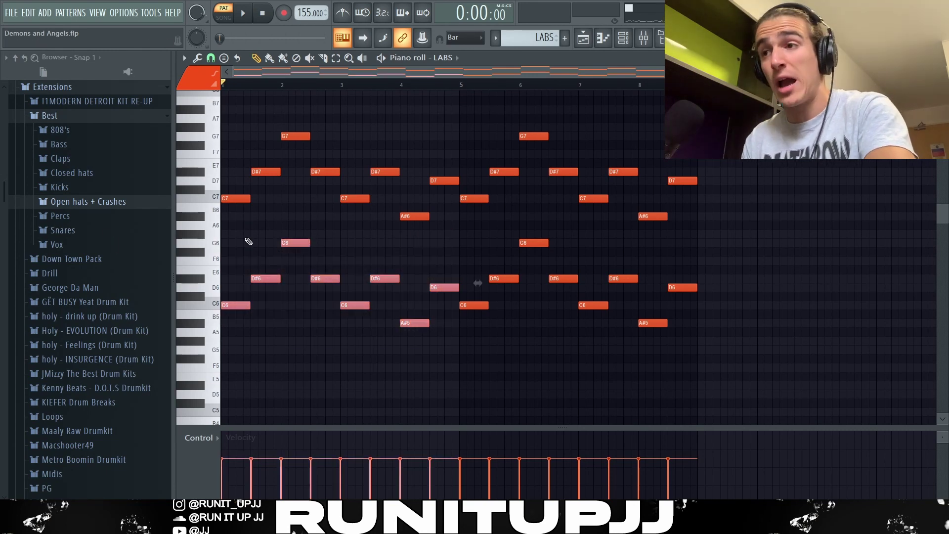
pyautogui.keyDown('ctrl'); pyautogui.click(303, 168); pyautogui.keyUp('ctrl')
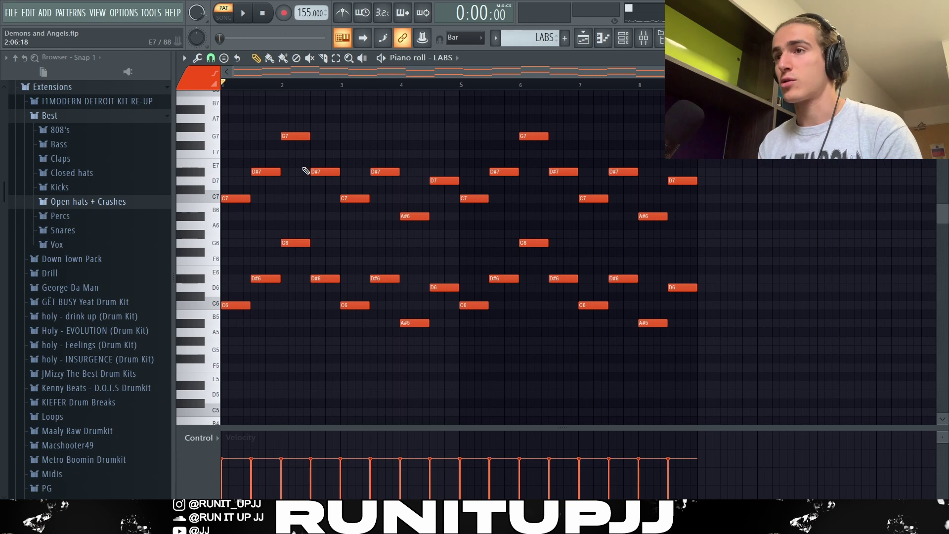
pyautogui.press('space')
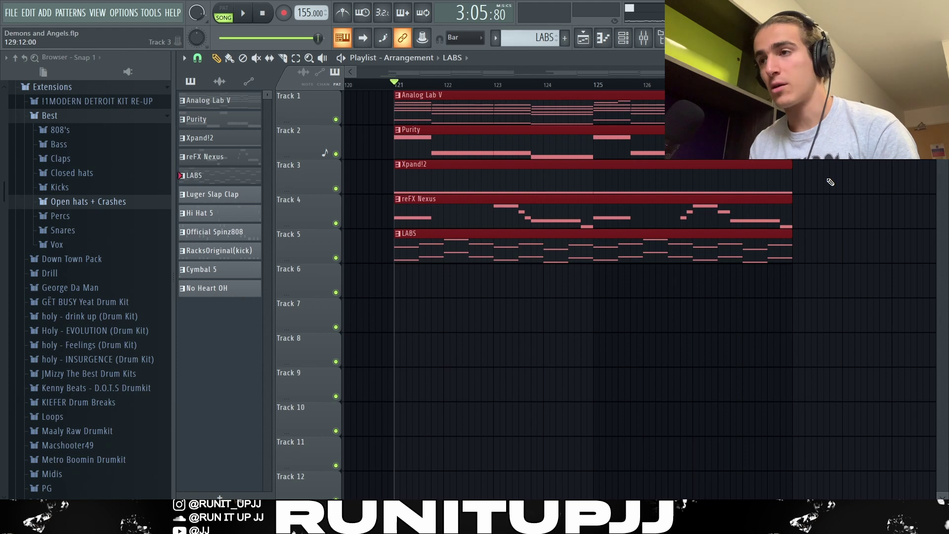
# - Play the five melody patterns together from bar 121 in the playlist, and play the arrangement from bar 41
pyautogui.press('space')
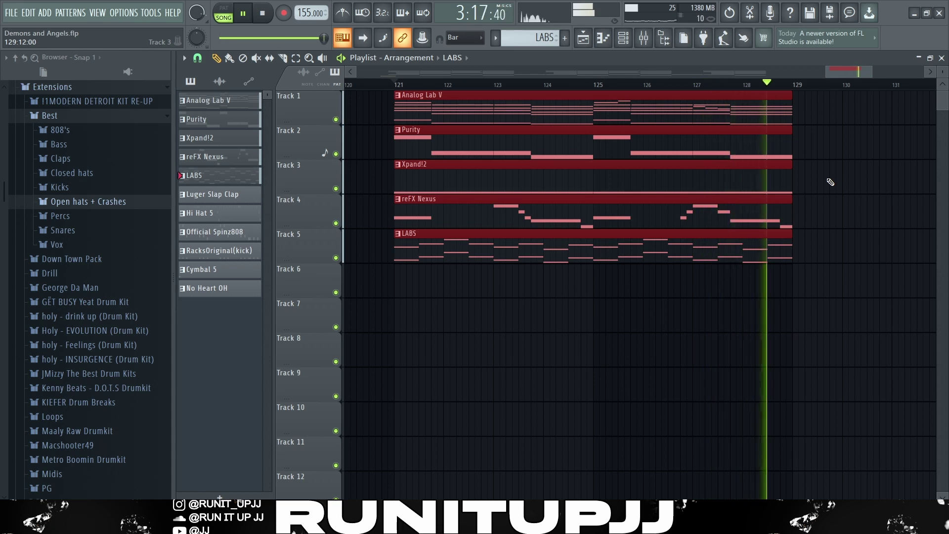
pyautogui.press('space')
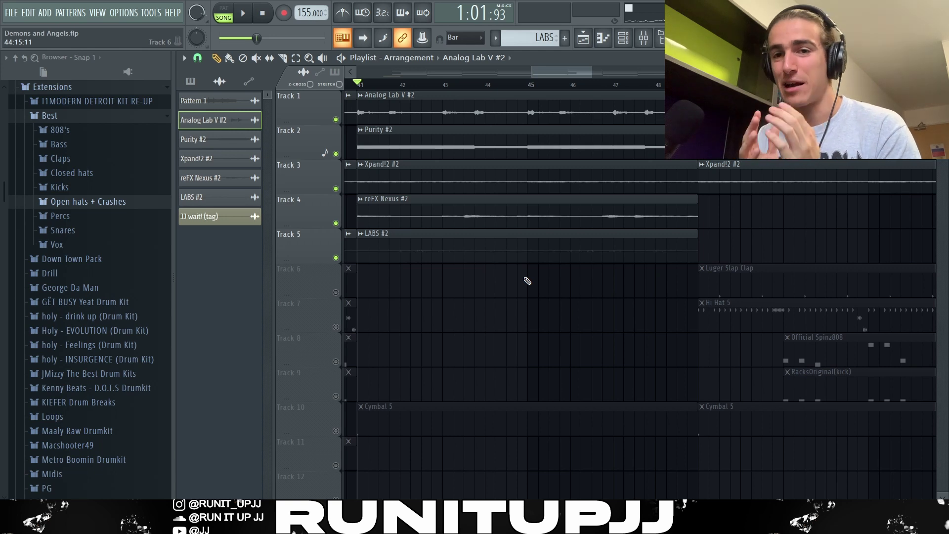
pyautogui.press('space')
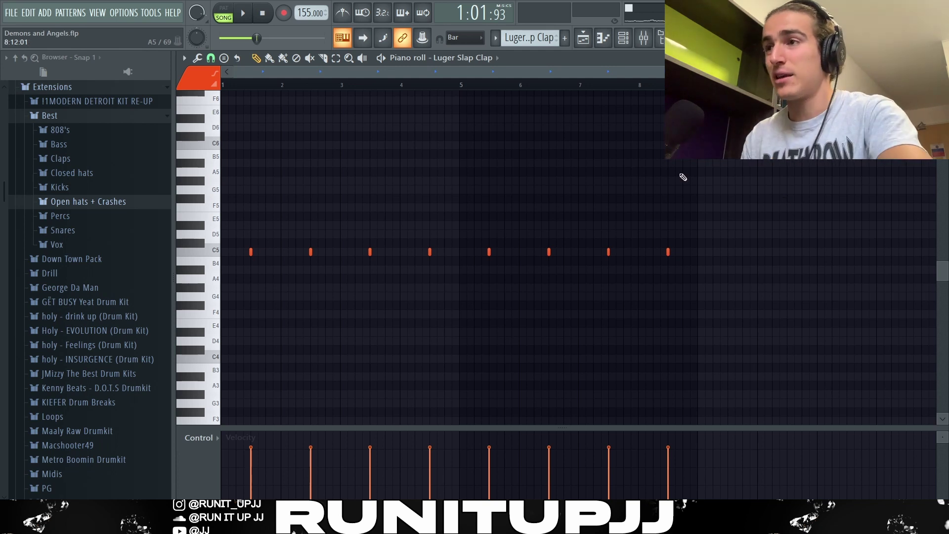
# - Highlight the Luger Slap Clap notes in bars 1 to 4, and clear the selection
pyautogui.moveTo(459, 90); pyautogui.dragTo(223, 87)
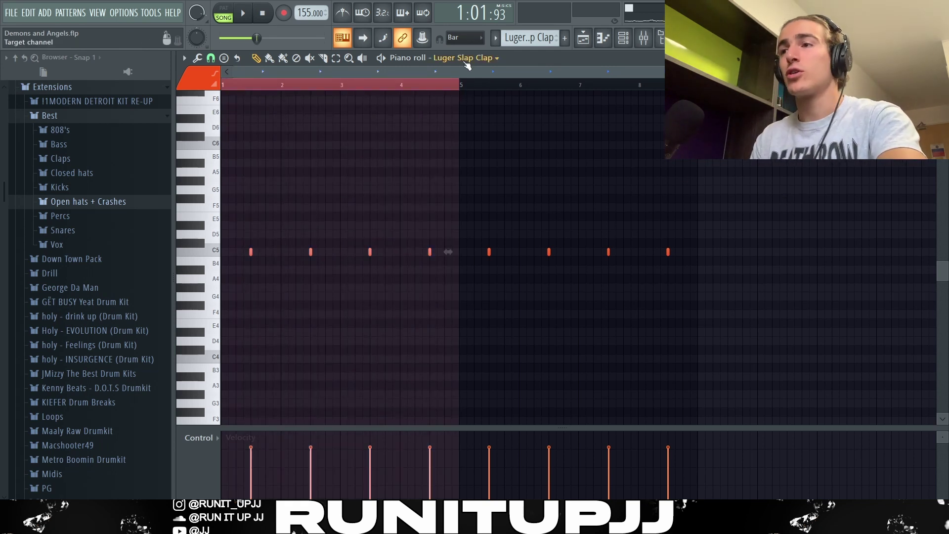
pyautogui.hotkey('ctrl', 'd')
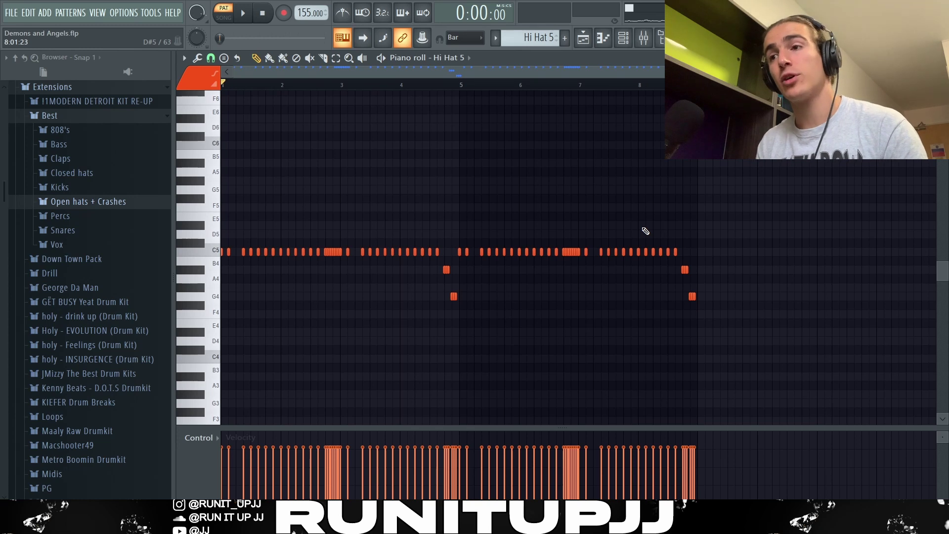
# - Highlight the Hi Hat 5 notes in bars 1 and 2, and examine the fast roll at the end of bar 2
pyautogui.keyDown('ctrl'); pyautogui.scroll(2, 213, 275); pyautogui.keyUp('ctrl')
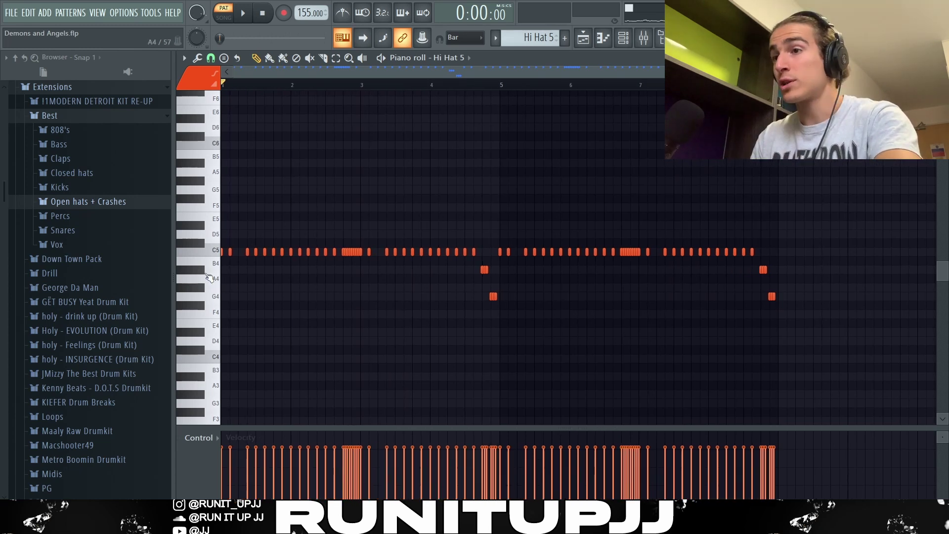
pyautogui.keyDown('ctrl'); pyautogui.moveTo(361, 86); pyautogui.dragTo(2, 163); pyautogui.keyUp('ctrl')
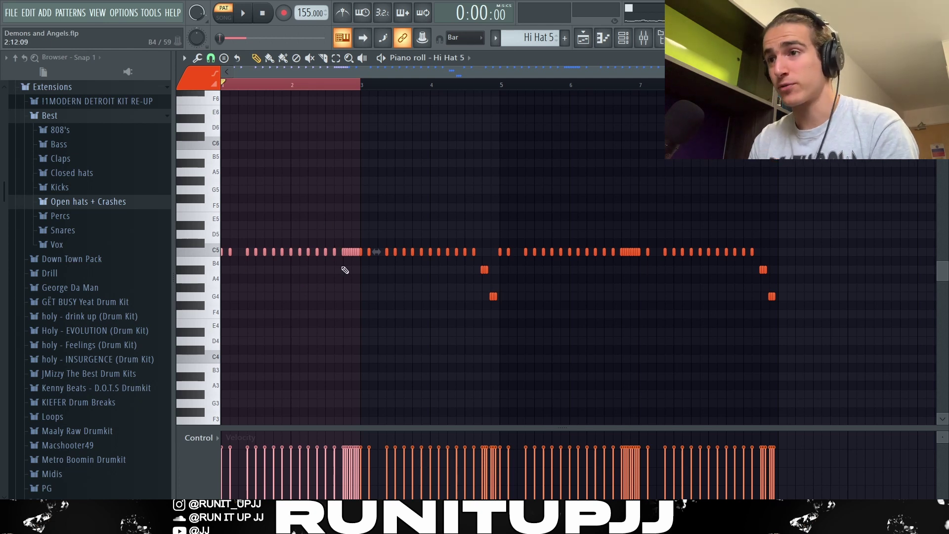
pyautogui.keyDown('ctrl'); pyautogui.scroll(4, 352, 275); pyautogui.keyUp('ctrl')
pyautogui.keyDown('ctrl'); pyautogui.scroll(2, 352, 274); pyautogui.keyUp('ctrl')
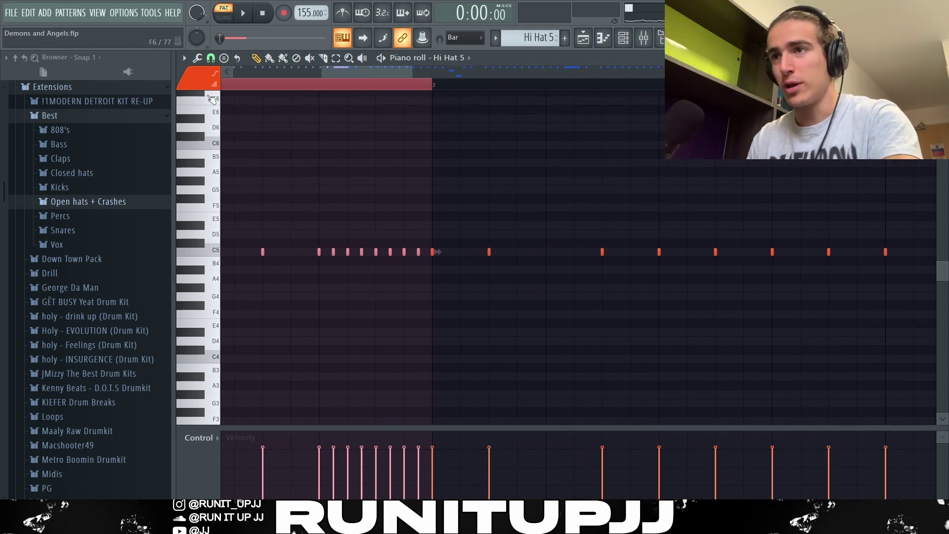
pyautogui.click(210, 58)
pyautogui.click(230, 156)
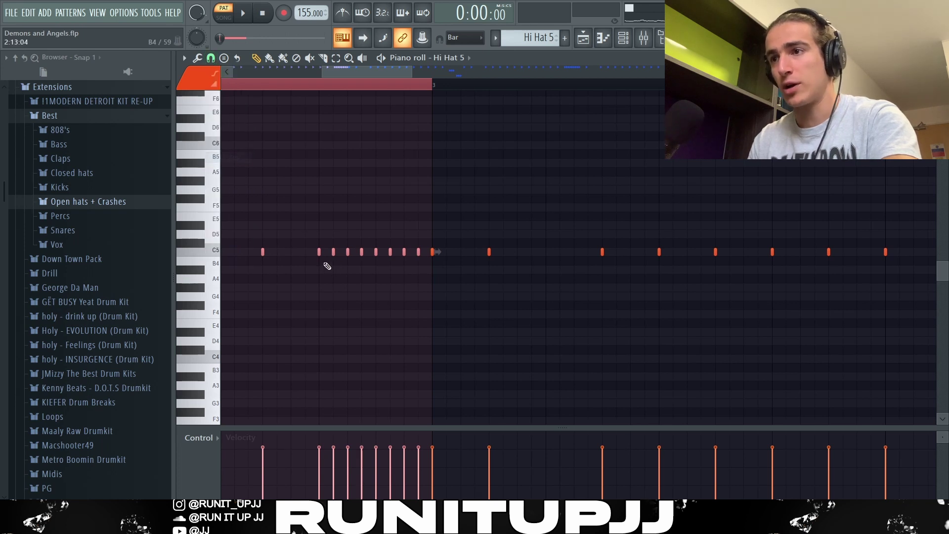
# - Highlight the Hi Hat 5 notes in bars 3 and 4, and examine the two lower-pitched groups of three notes ending bar 4
pyautogui.keyDown('ctrl'); pyautogui.scroll(-6, 425, 267); pyautogui.keyUp('ctrl')
pyautogui.moveTo(356, 85); pyautogui.dragTo(488, 85)
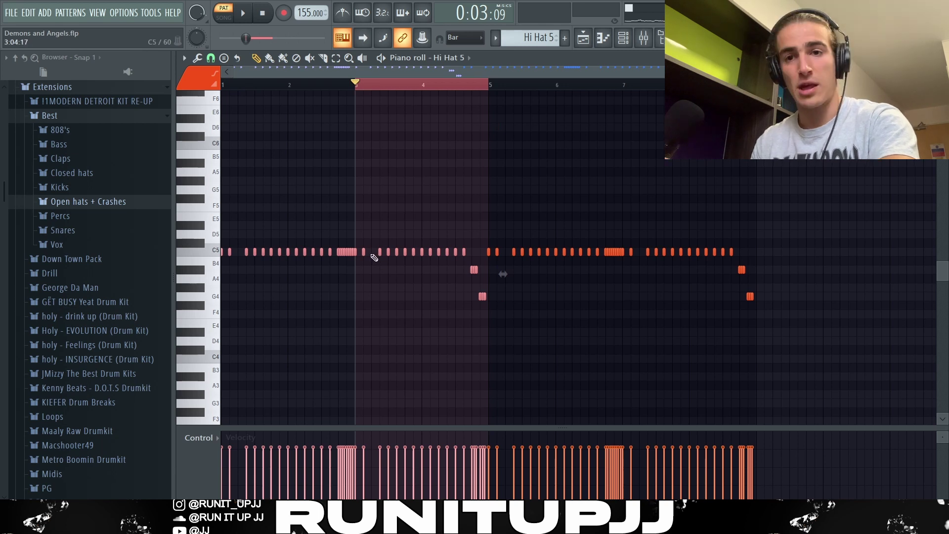
pyautogui.scroll(3, 378, 270)
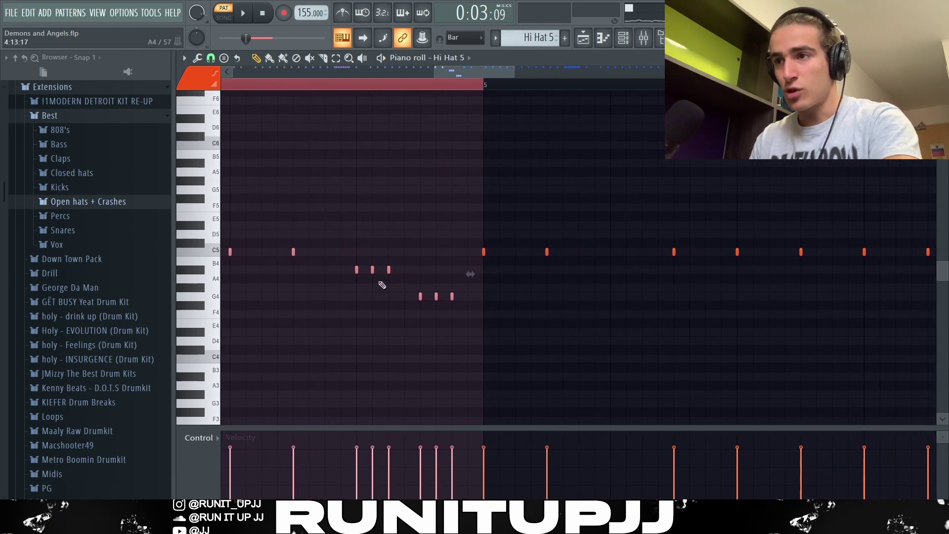
pyautogui.moveTo(360, 266); pyautogui.dragTo(392, 282)
pyautogui.moveTo(416, 291); pyautogui.dragTo(455, 305)
pyautogui.scroll(-4, 417, 332)
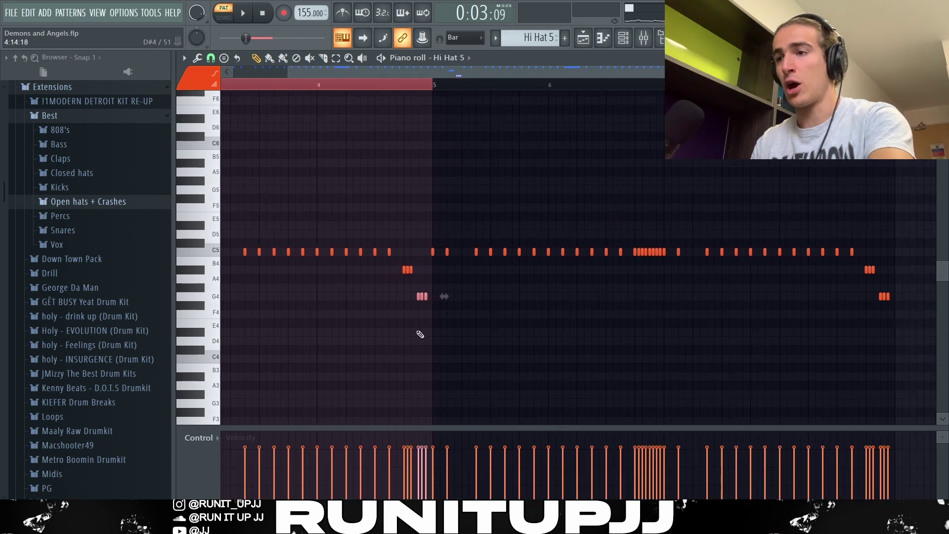
pyautogui.scroll(-3, 419, 334)
# - Highlight all Hi Hat 5 notes across bars 1 to 8, clear the selection, and play the pattern
pyautogui.moveTo(764, 343); pyautogui.dragTo(221, 150)
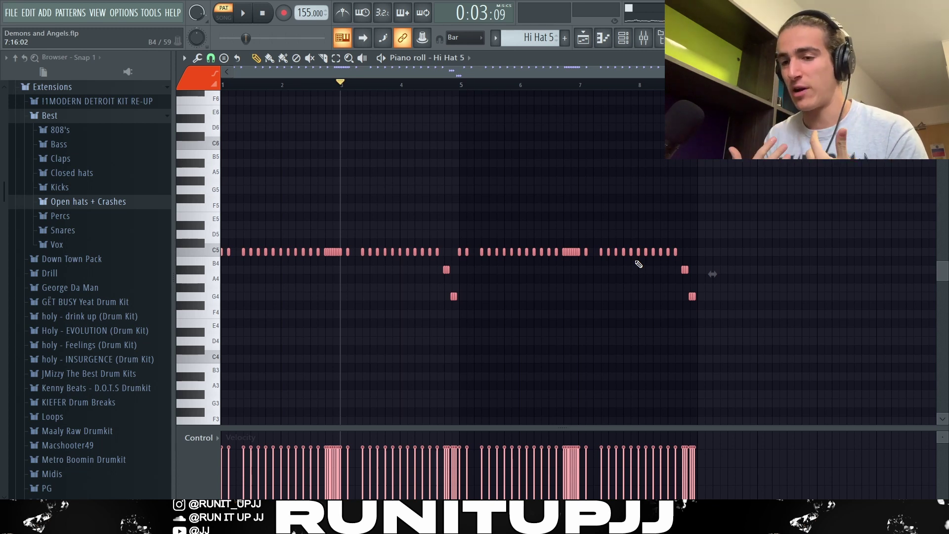
pyautogui.hotkey('ctrl', 'd')
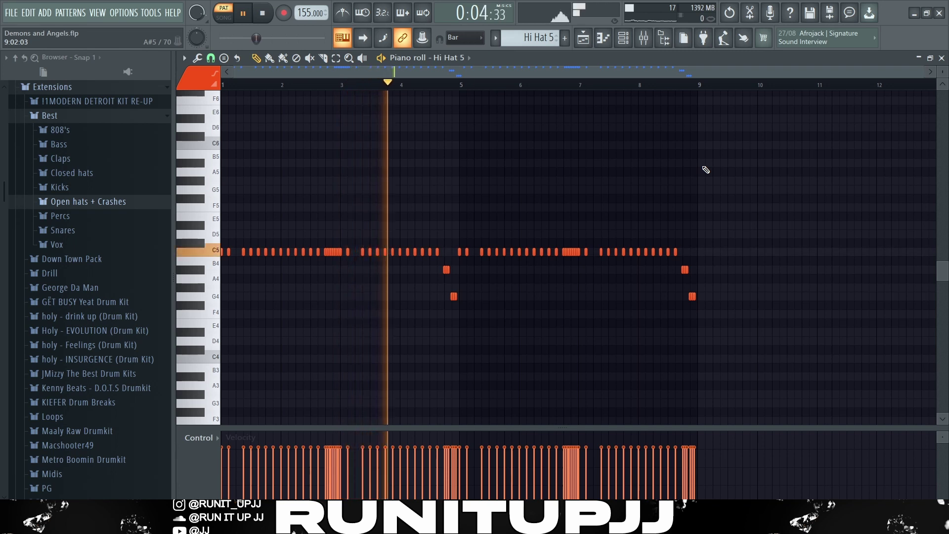
pyautogui.press('space')
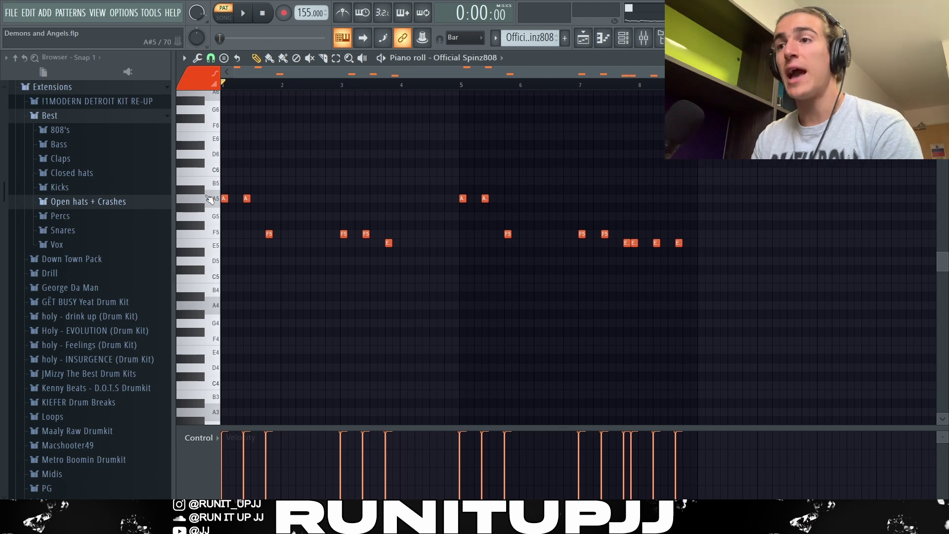
# - Compare the Official Spinz808 notes in bars 1 to 4 and 5 to 8 by highlighting them, clear the selection, and play the pattern
pyautogui.moveTo(223, 162); pyautogui.dragTo(433, 262)
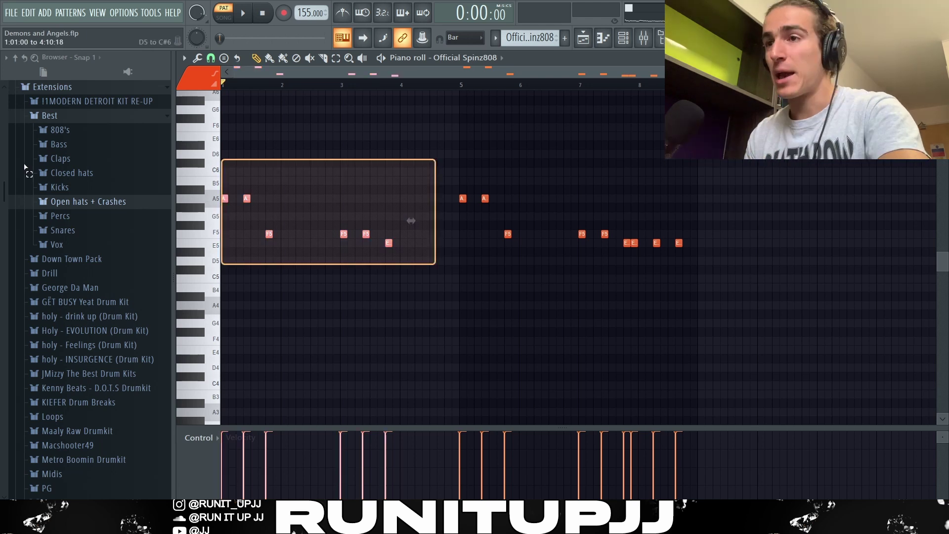
pyautogui.moveTo(449, 170); pyautogui.dragTo(695, 333)
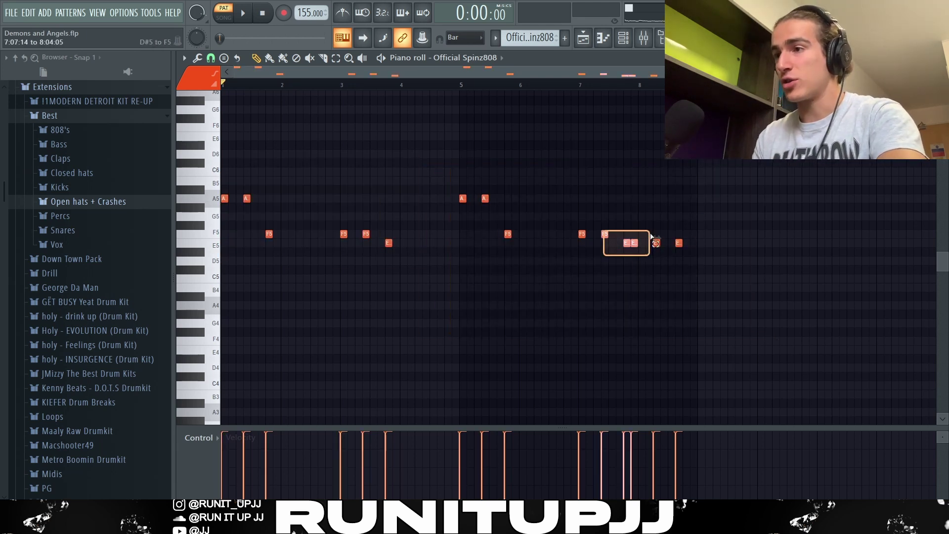
pyautogui.hotkey('ctrl', 'a')
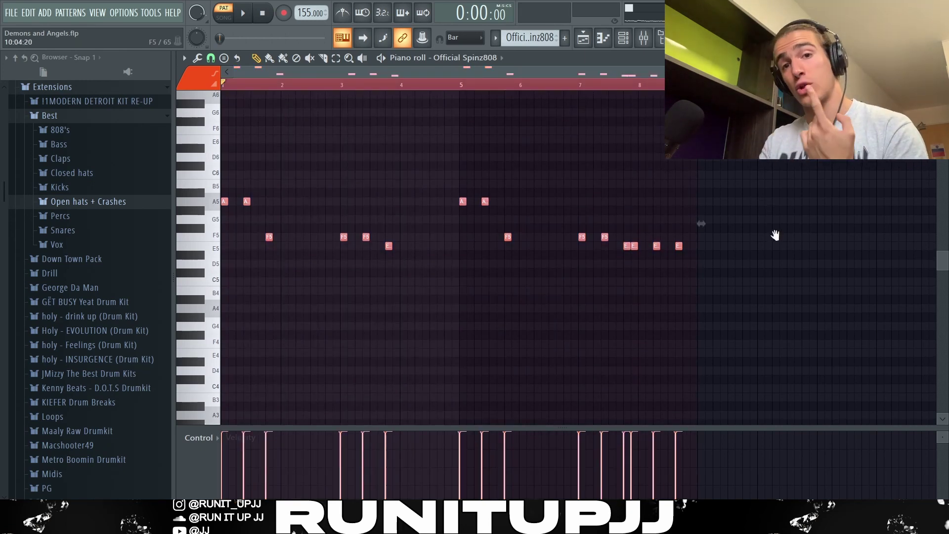
pyautogui.moveTo(777, 236); pyautogui.dragTo(777, 238)
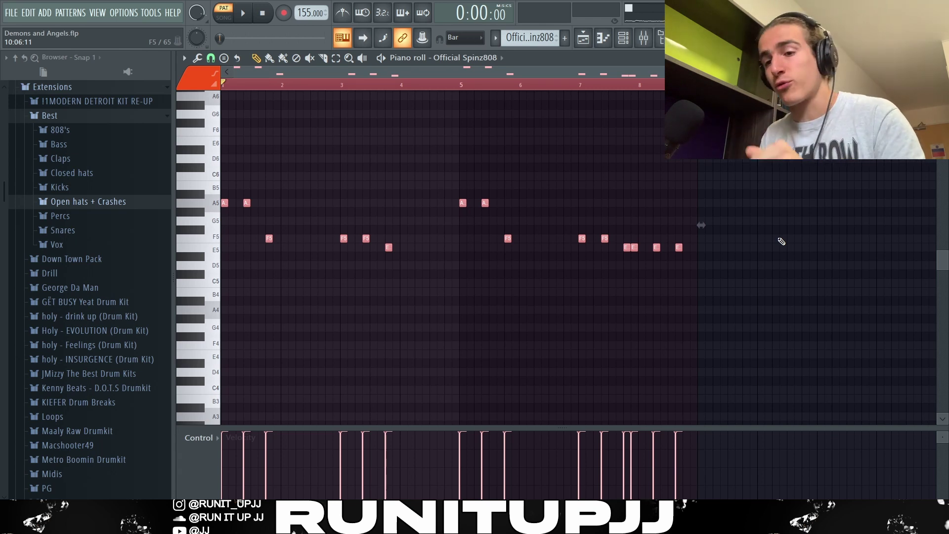
pyautogui.hotkey('ctrl', 'd')
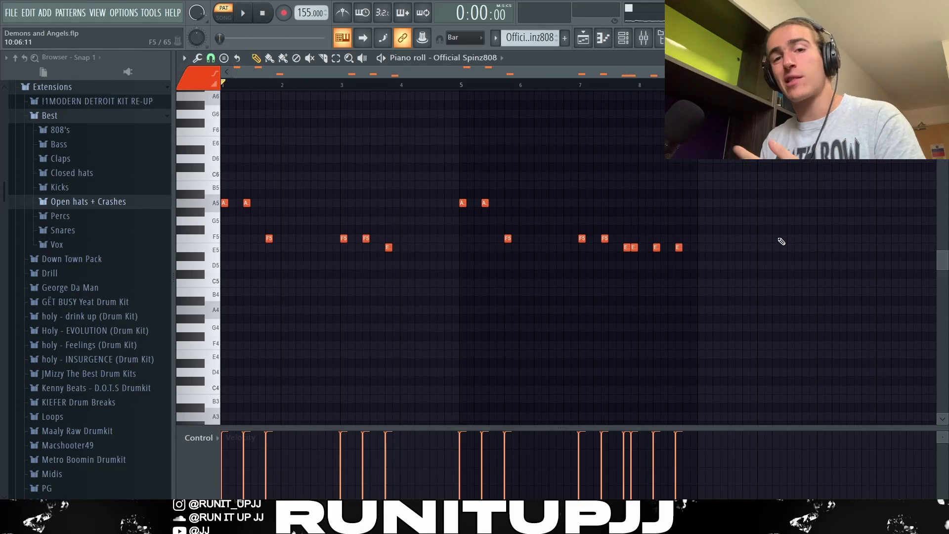
pyautogui.press('space')
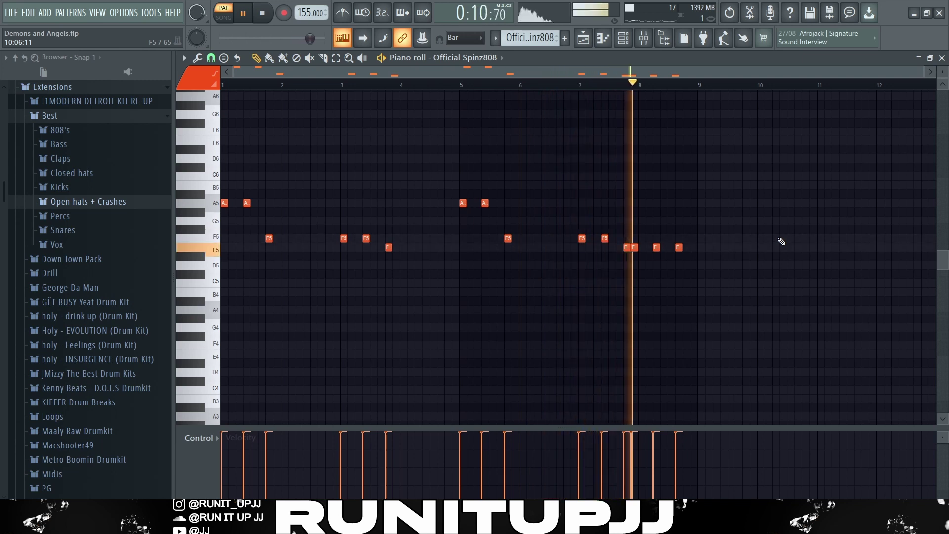
pyautogui.press('space')
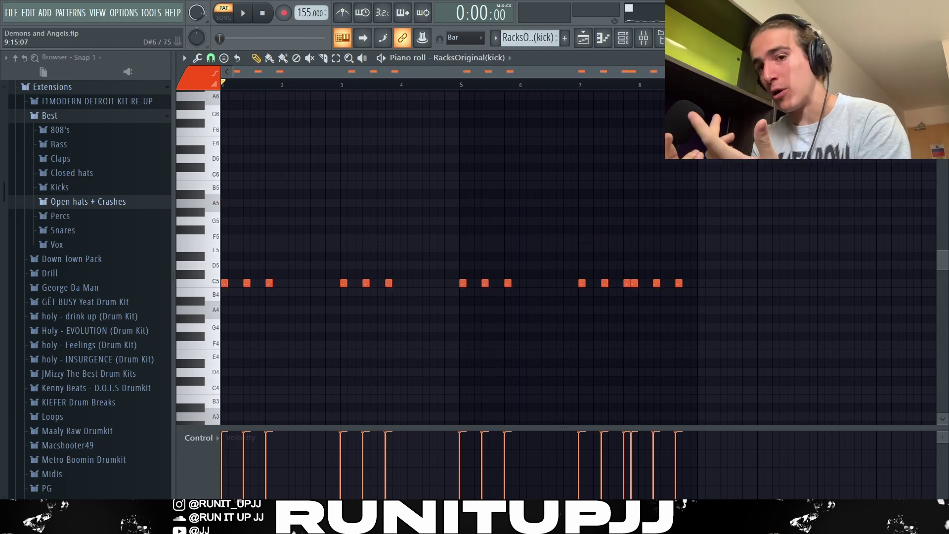
# - Highlight all RacksOriginal(kick) notes, clear the selection, and play the kick pattern
pyautogui.hotkey('ctrl', 'a')
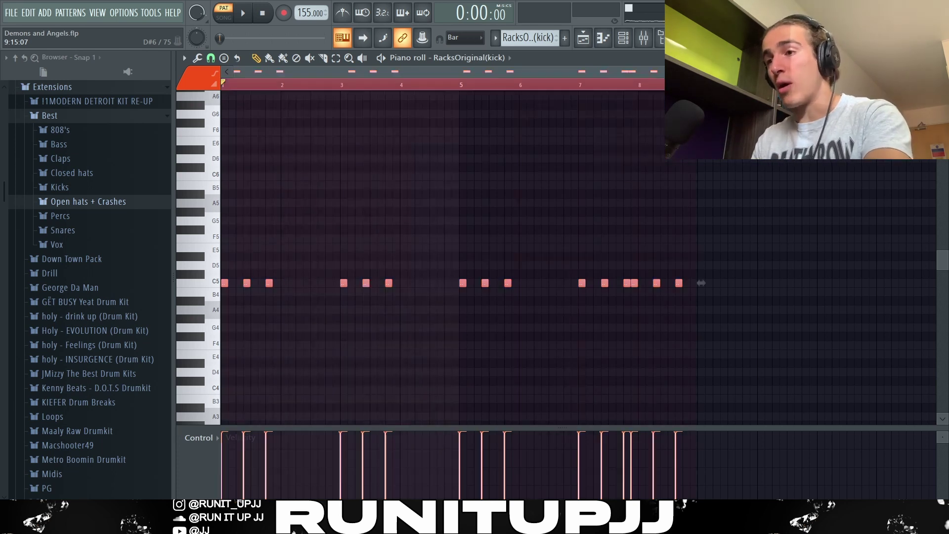
pyautogui.scroll(-1, 735, 189)
pyautogui.click(807, 240)
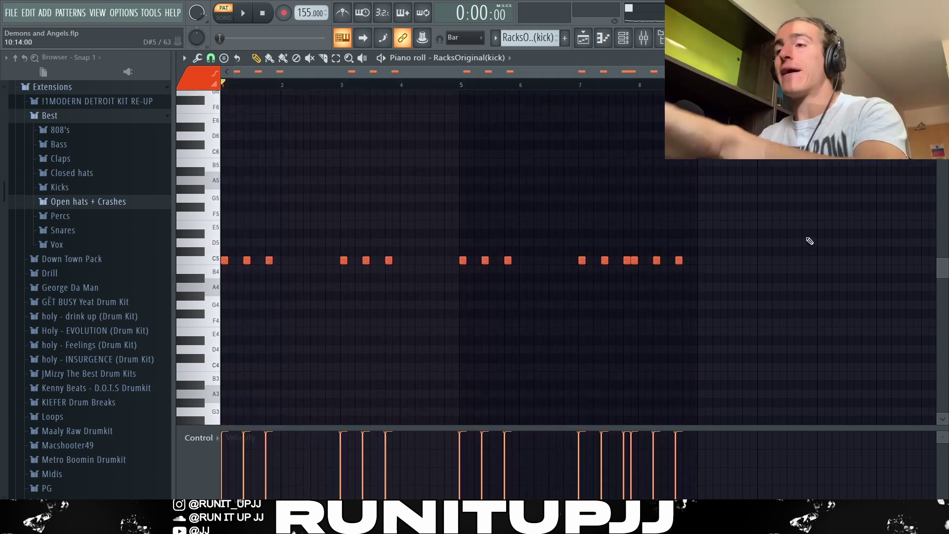
pyautogui.scroll(3, 807, 239)
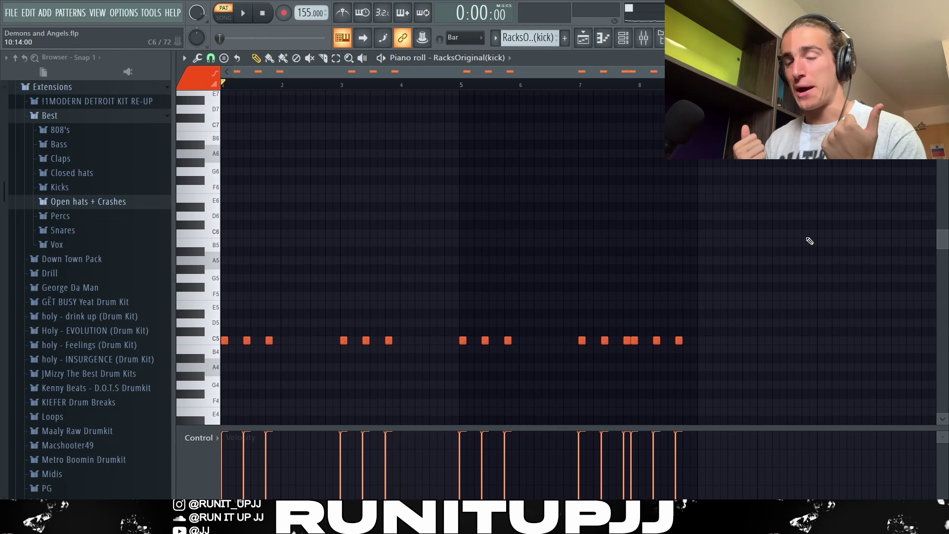
pyautogui.press('space')
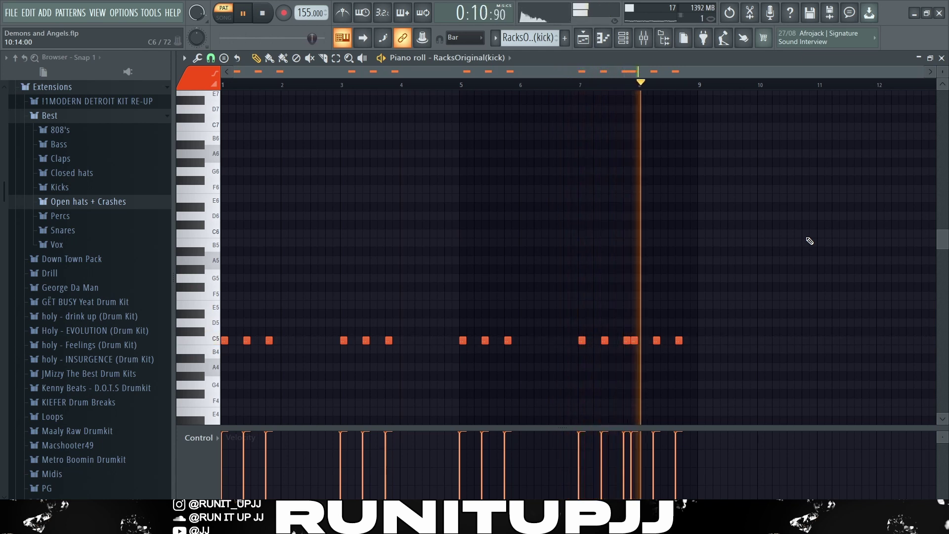
pyautogui.press('space')
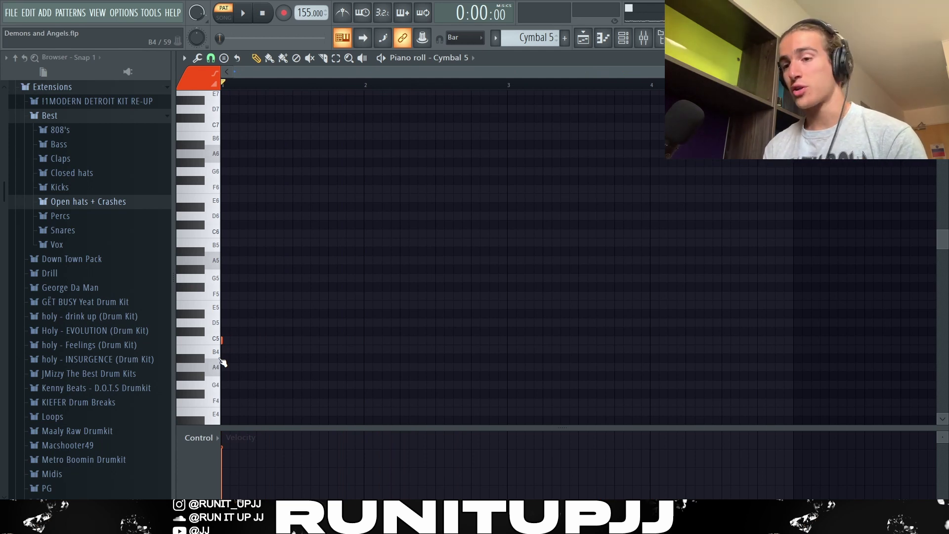
# - Play the Cymbal 5 and No Heart OH patterns, and play the drum arrangement from bar 57 in the playlist with the melody tracks muted
pyautogui.press('space')
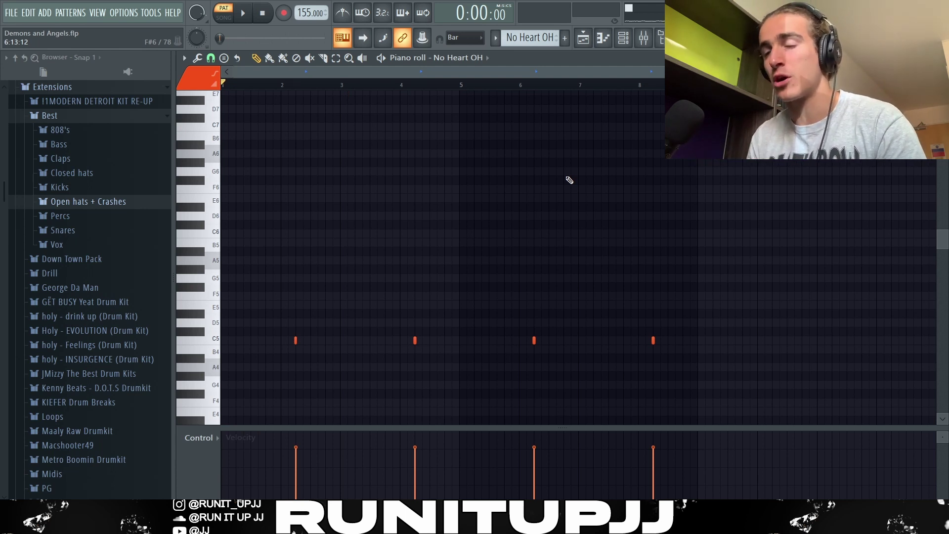
pyautogui.press('space')
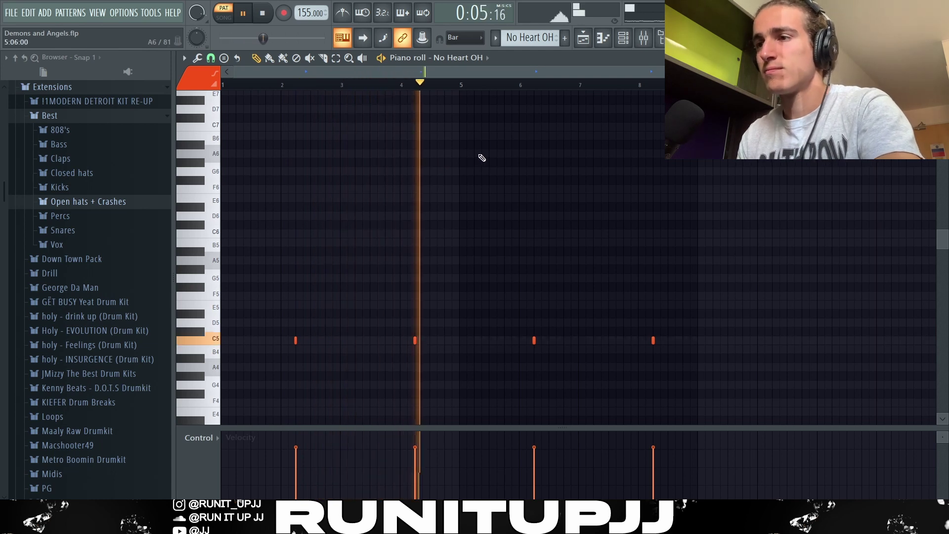
pyautogui.press('space')
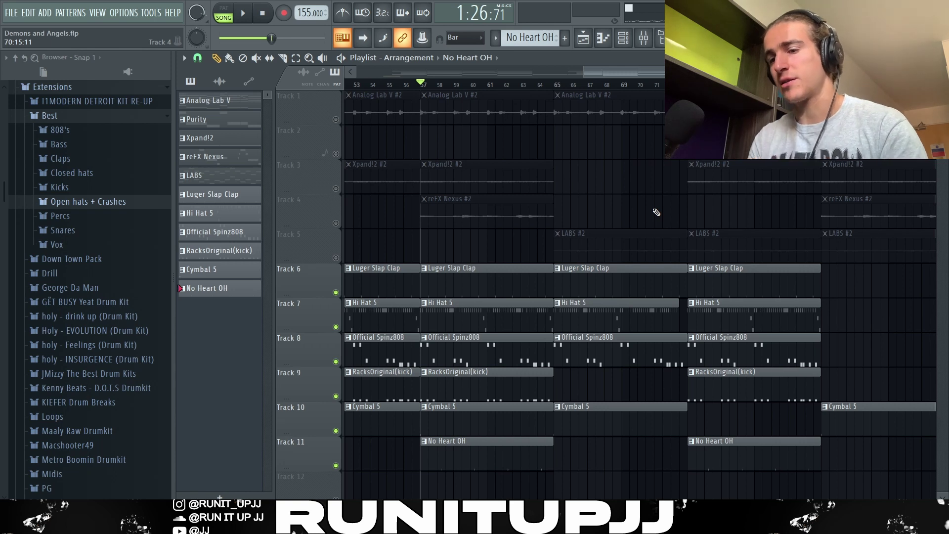
pyautogui.press('space')
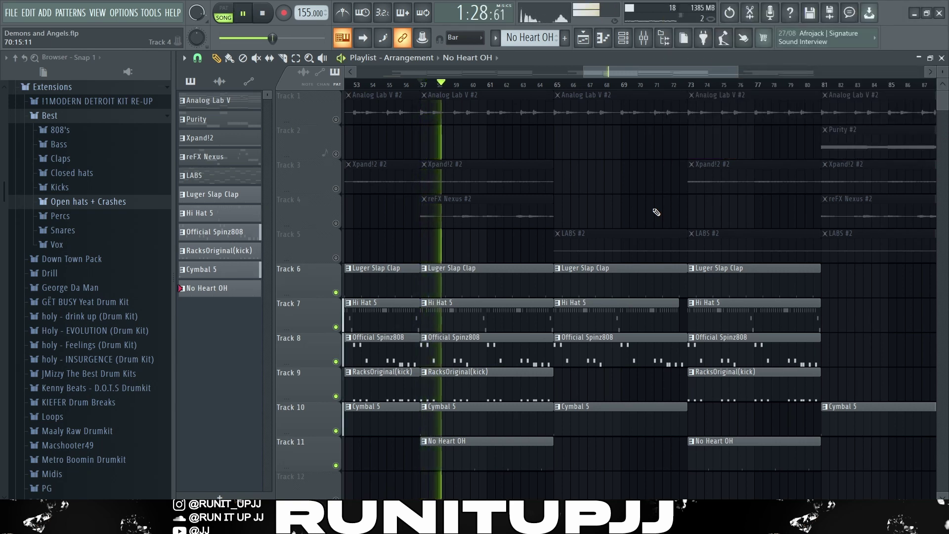